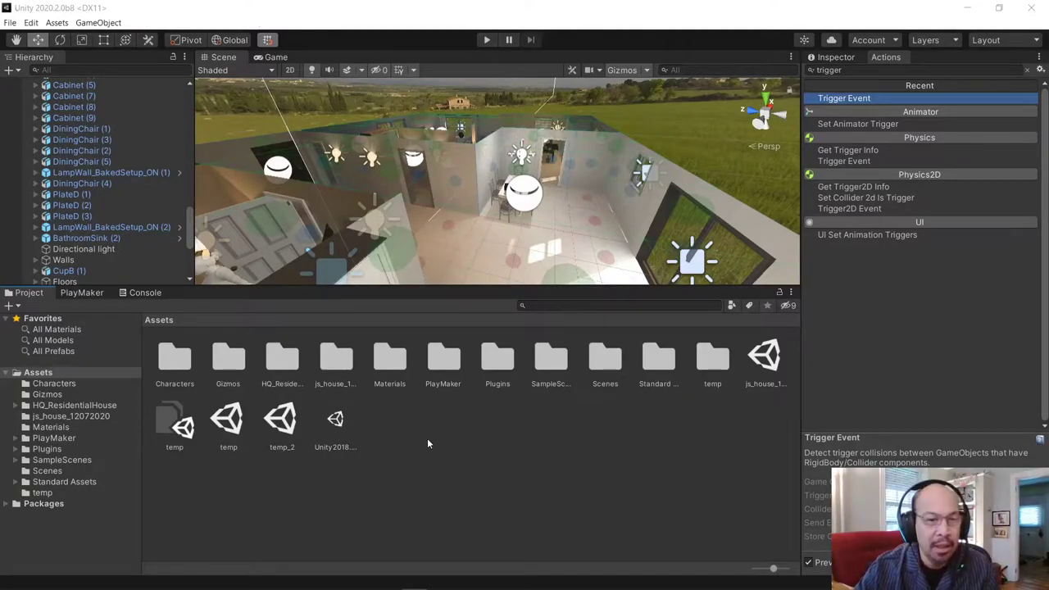
Step: Create a new folder named Music in Assets and open it
right_click(427, 438)
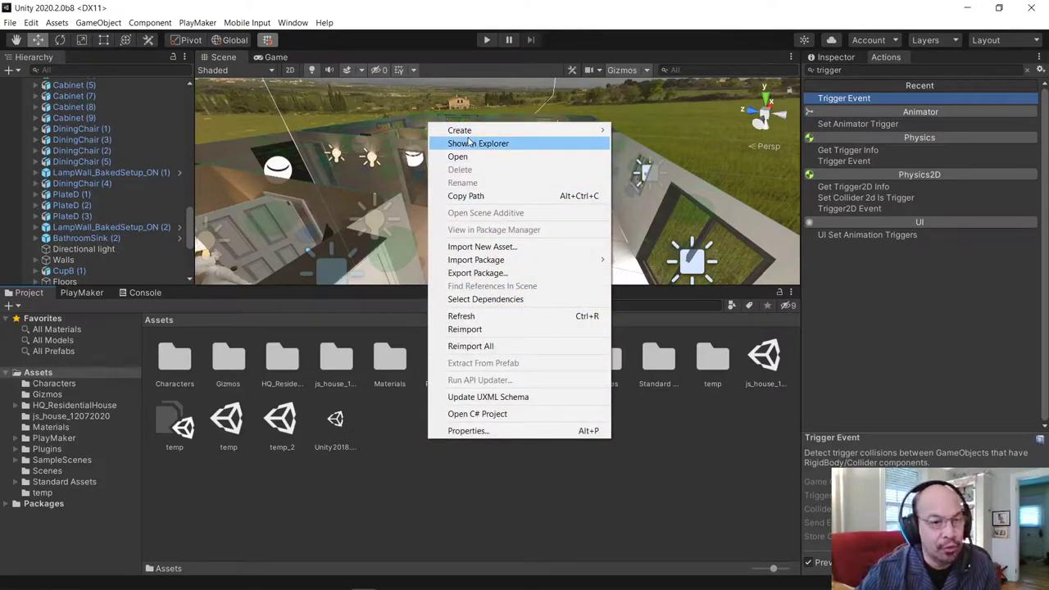
mouse_move(466, 131)
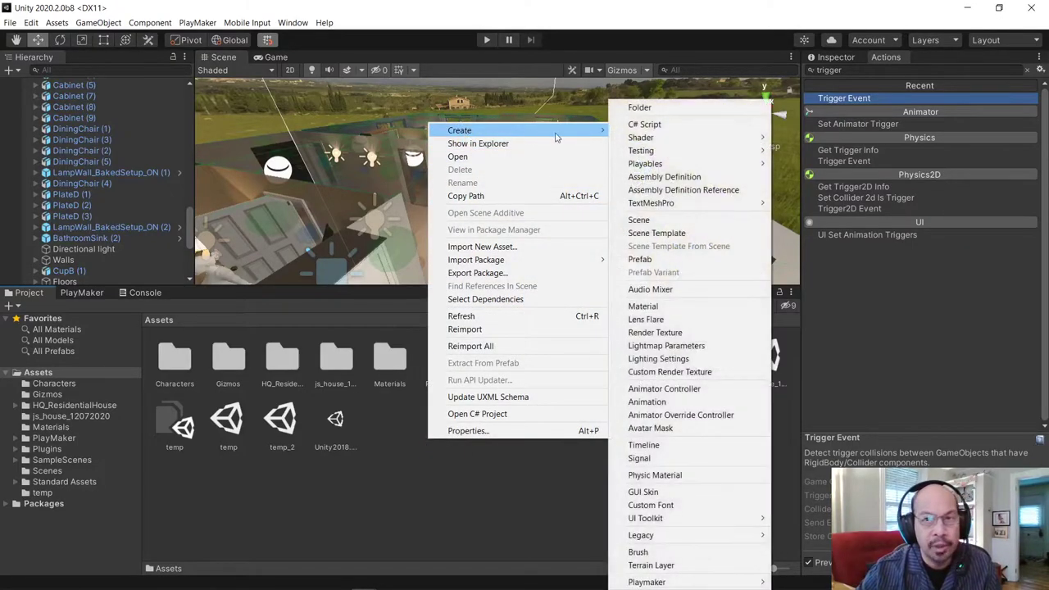
click(643, 108)
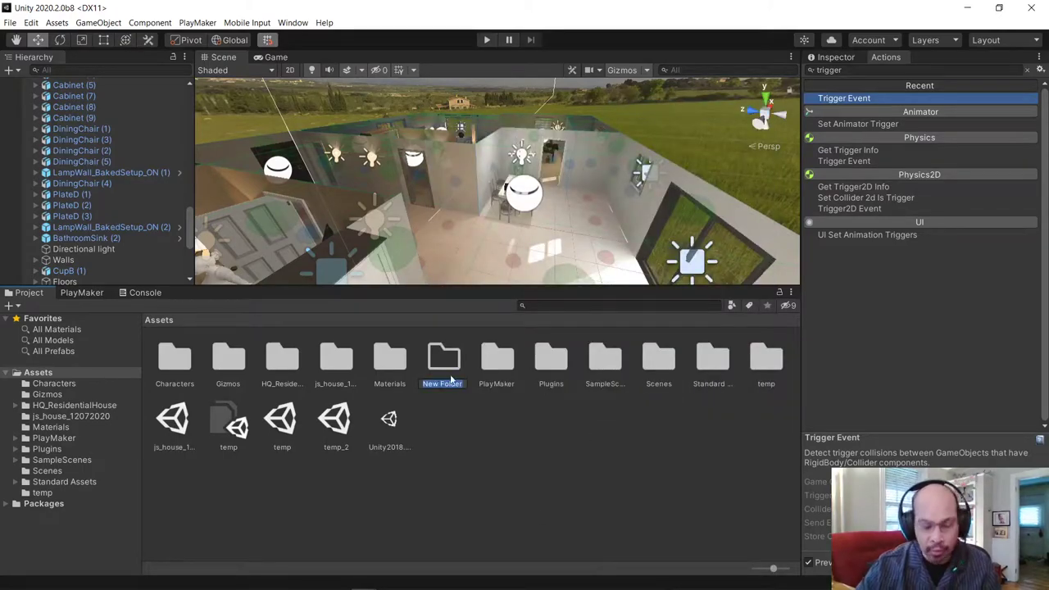
text(Music)
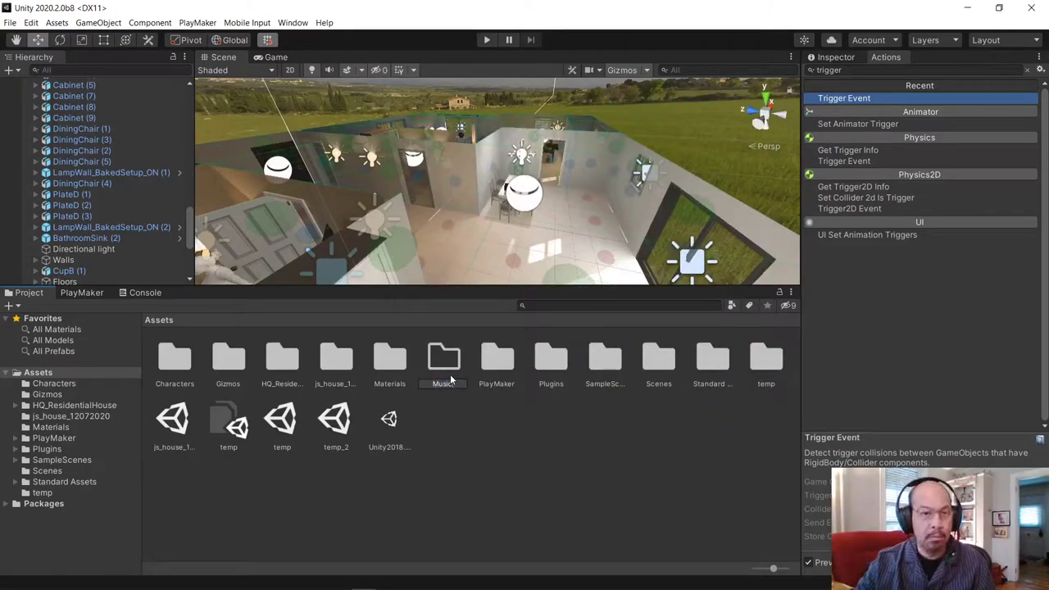
key(Return)
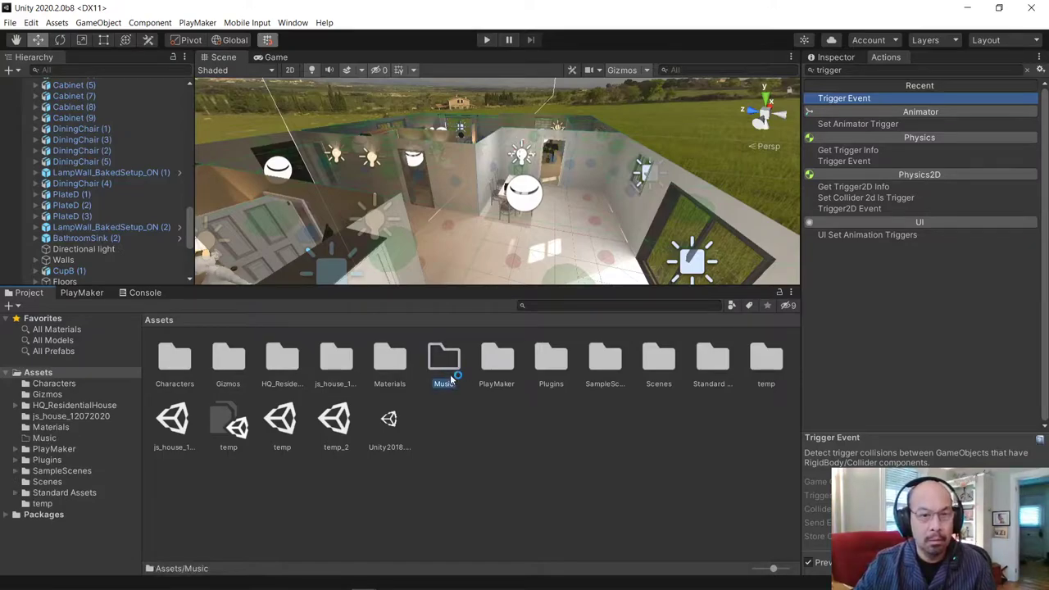
double_click(450, 374)
drag(737, 213, 353, 472)
Step: Import the __short MP3 from the _music folder into the Music folder
scroll(725, 220, up, 2)
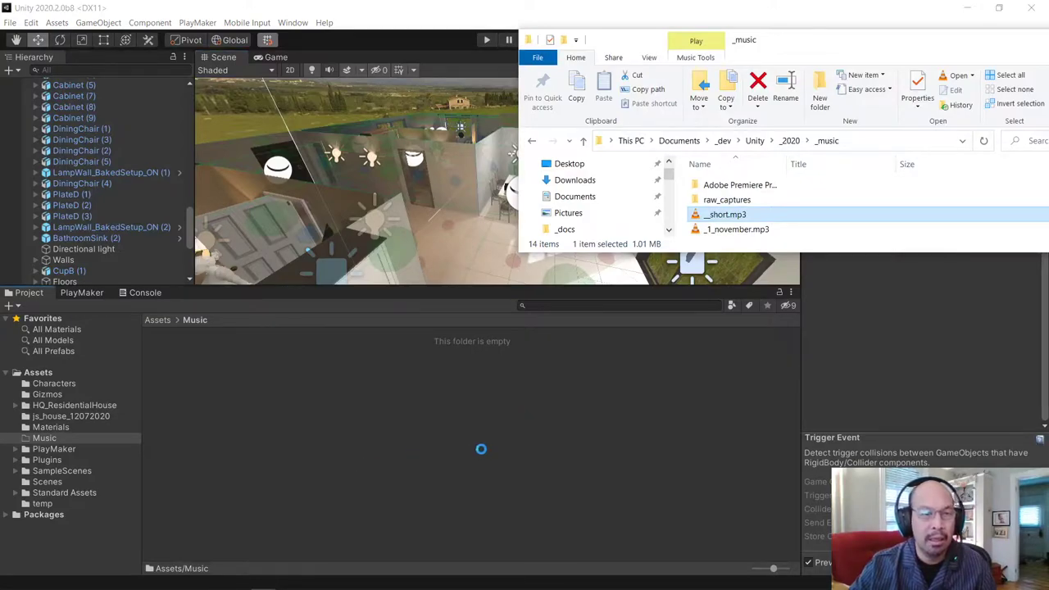
click(482, 453)
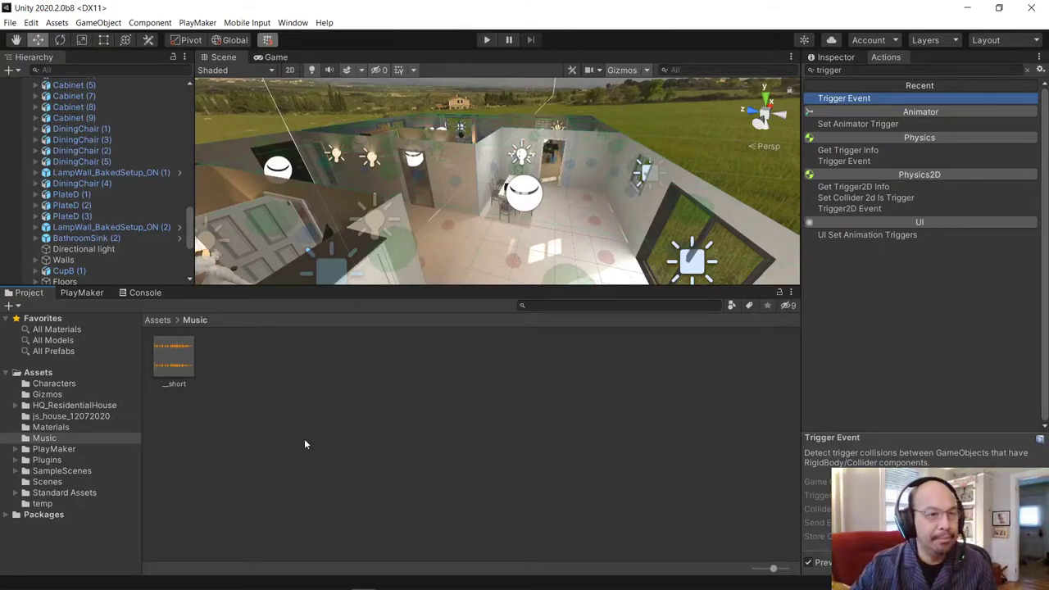
scroll(184, 225, up, 10)
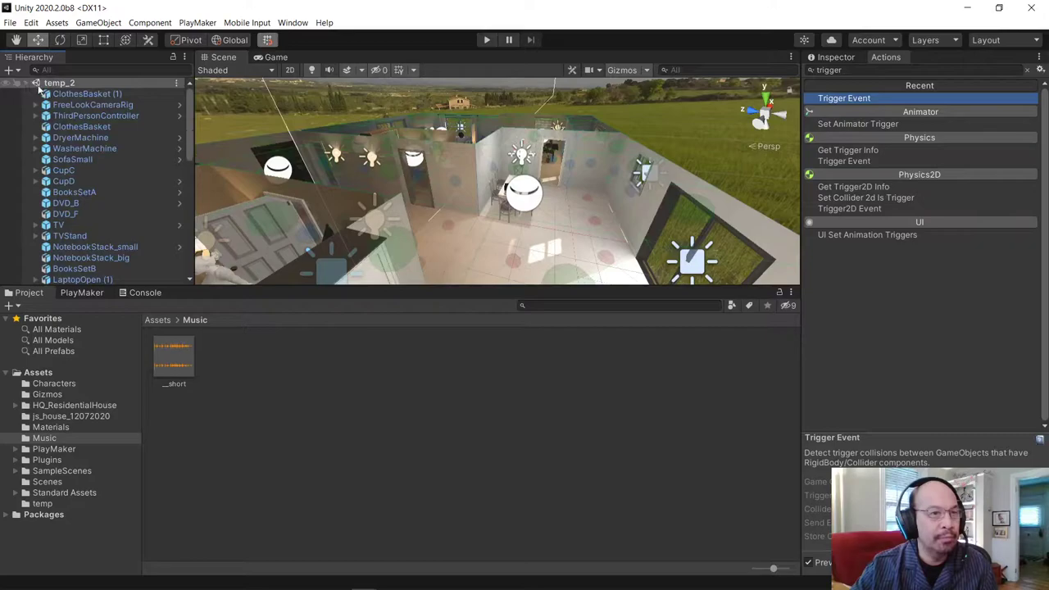
Step: Collapse temp_2 and add a new Cube to the scene, framed in view
click(27, 83)
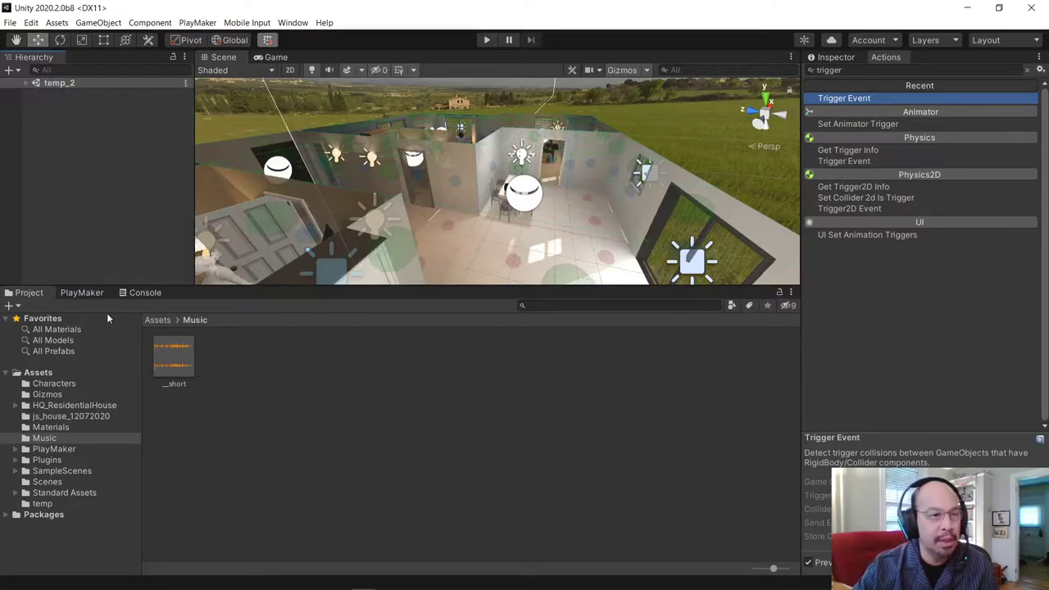
right_click(67, 194)
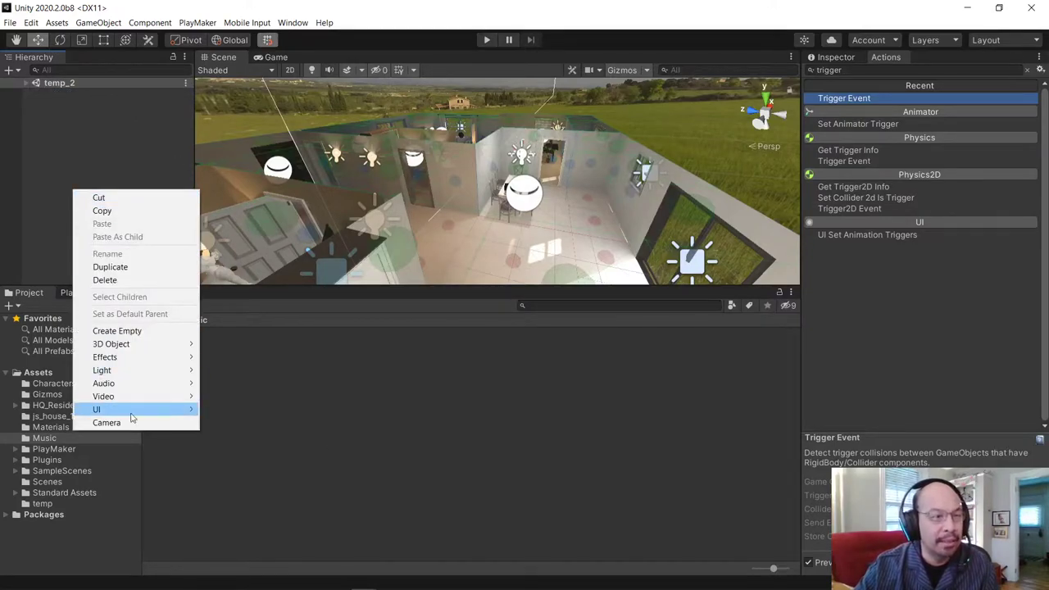
mouse_move(123, 409)
mouse_move(115, 344)
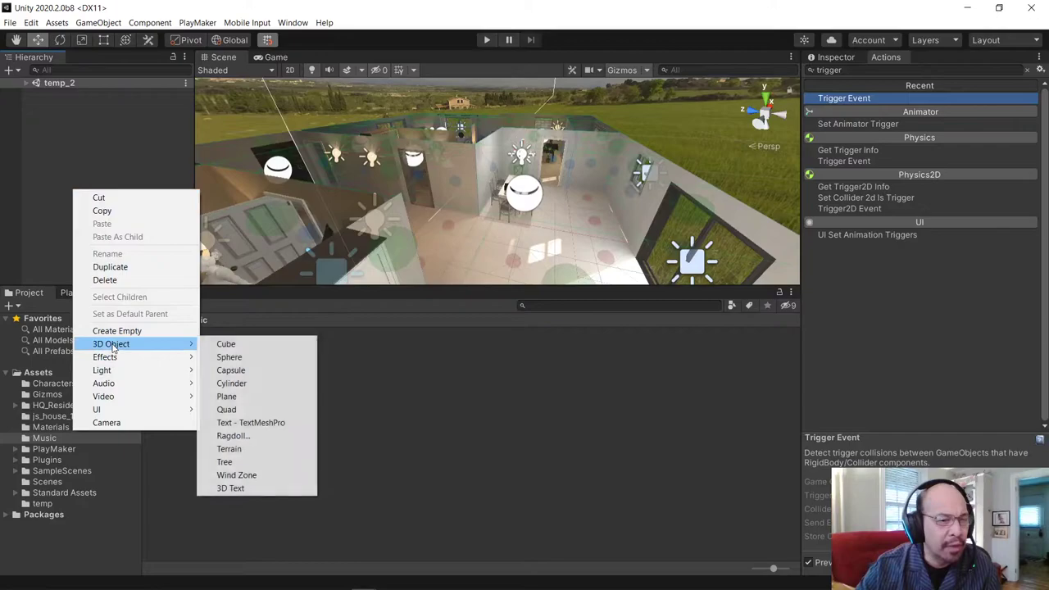
click(239, 345)
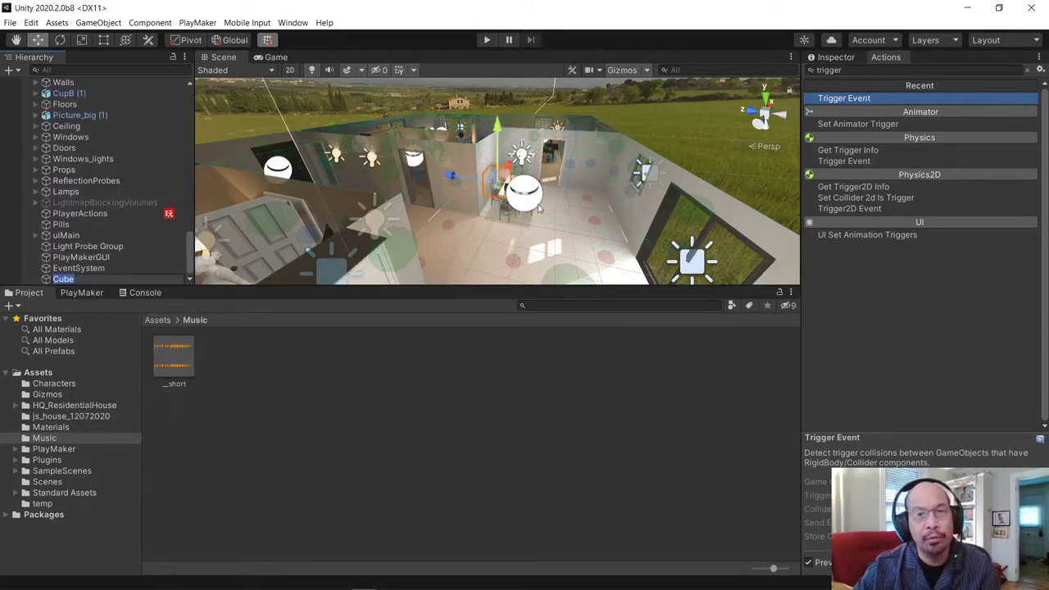
key(f)
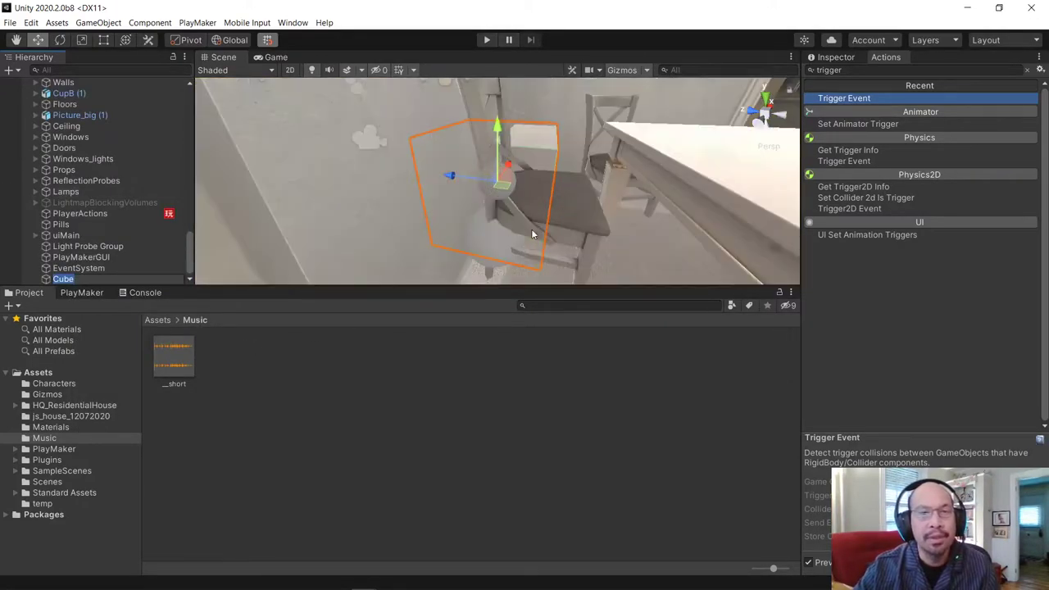
scroll(531, 228, down, 2)
Step: Move the cube to the right side of the dining table
drag(492, 180, 604, 187)
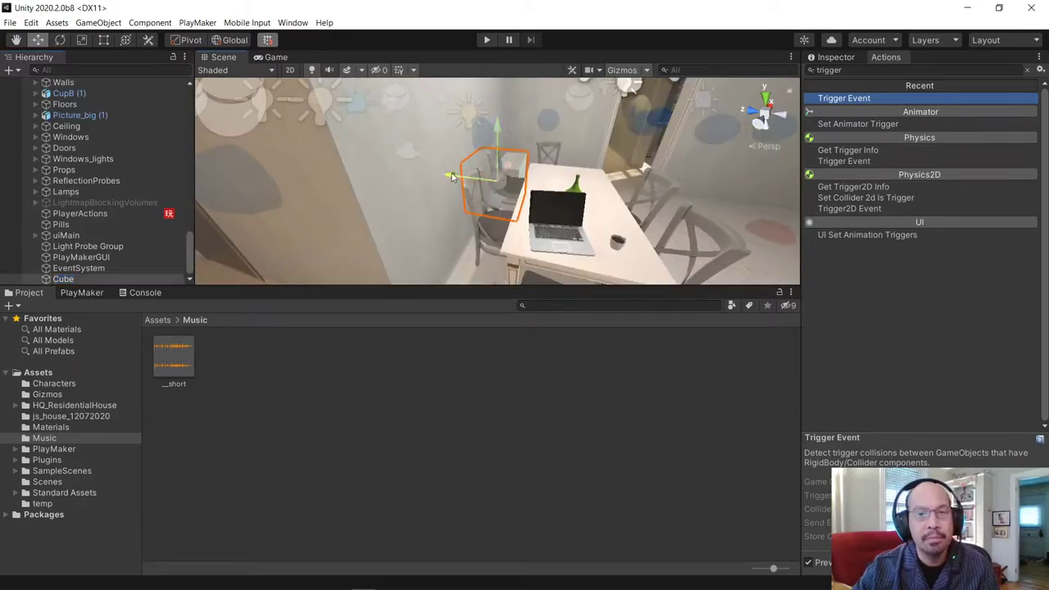
scroll(604, 186, up, 2)
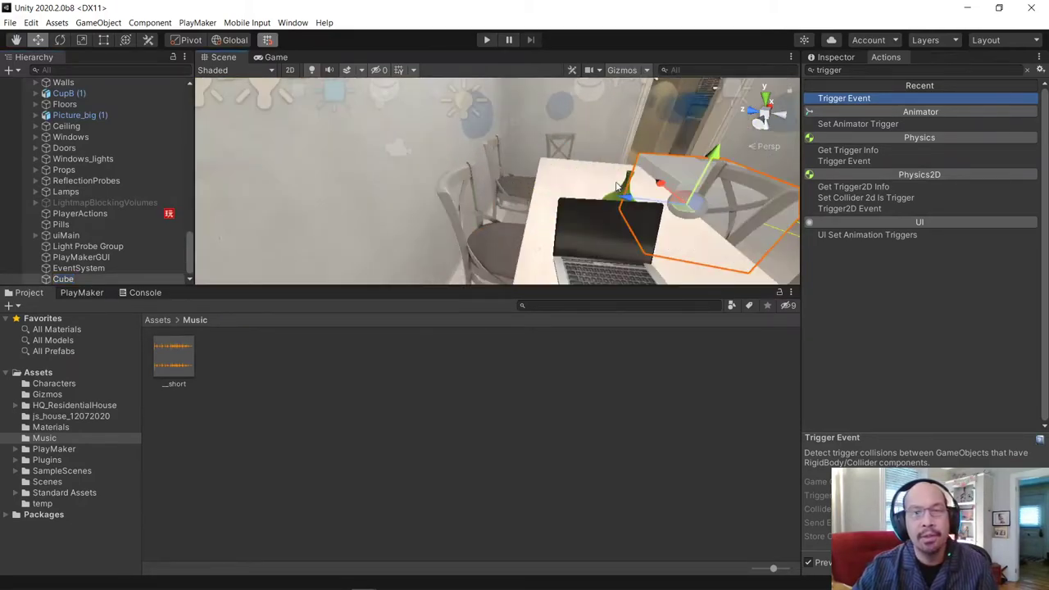
click(563, 282)
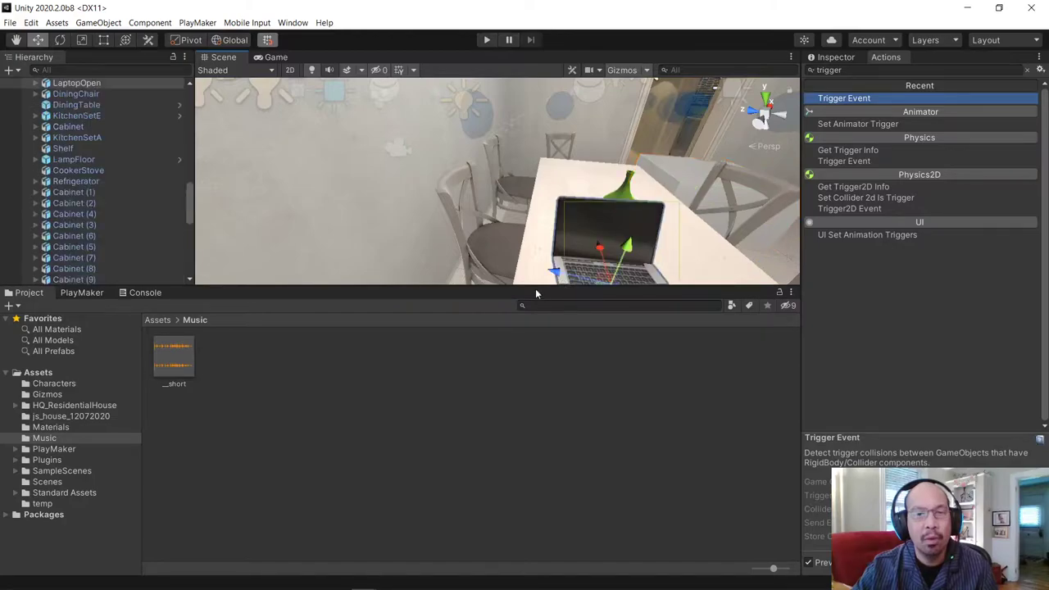
drag(533, 283, 532, 390)
key(f)
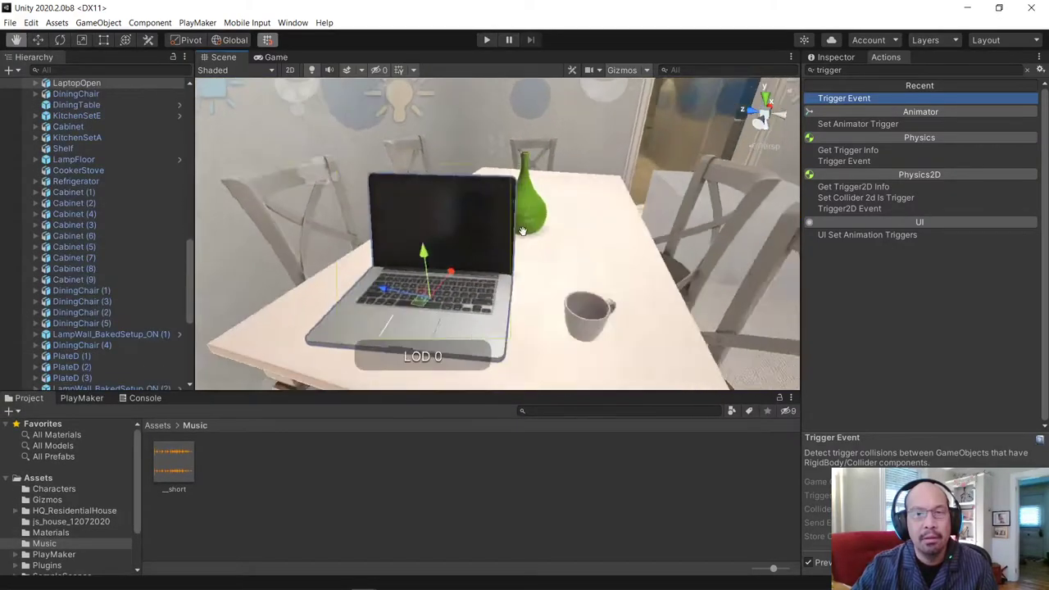
mouse_move(639, 225)
middle_down()
mouse_move(465, 223)
mouse_move(487, 219)
middle_up()
scroll(488, 220, up, 3)
scroll(488, 220, down, 3)
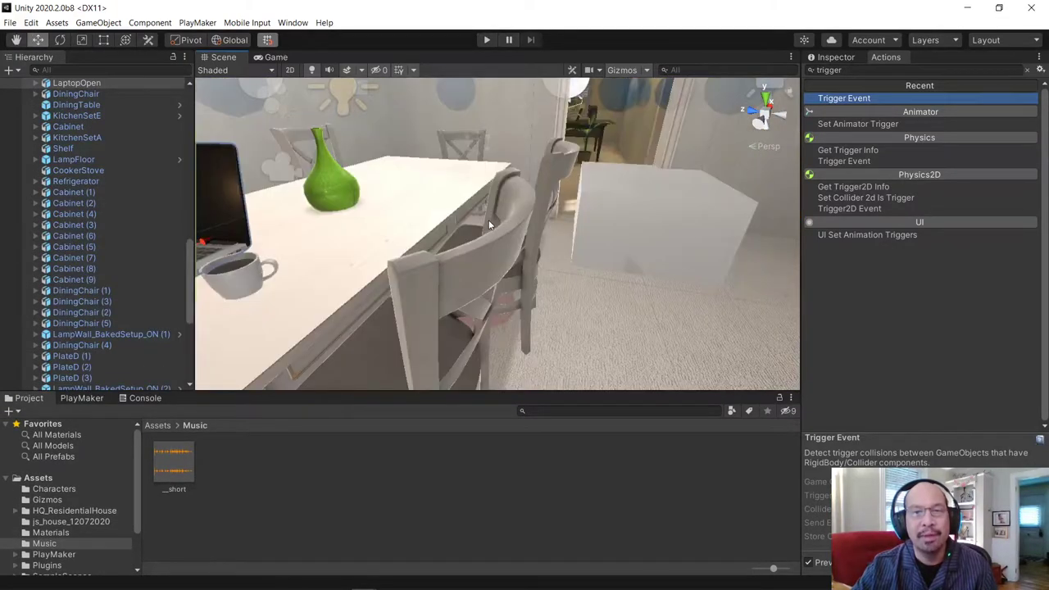
Step: Raise the cube up against the wall behind the light
click(644, 238)
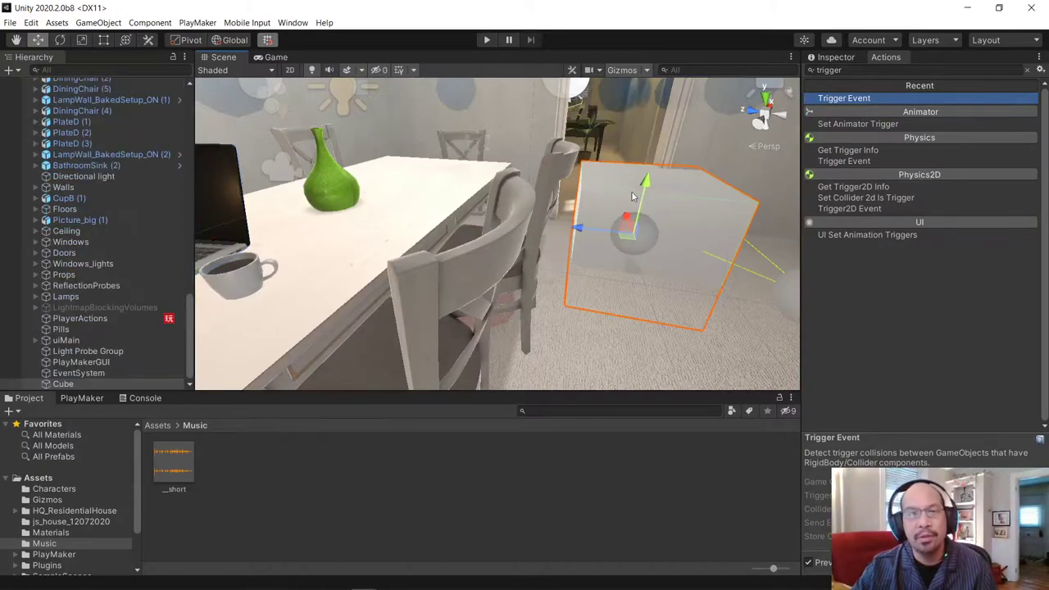
mouse_move(646, 182)
mouse_down()
mouse_move(655, 98)
mouse_move(653, 249)
mouse_move(714, 290)
mouse_up()
scroll(653, 249, down, 5)
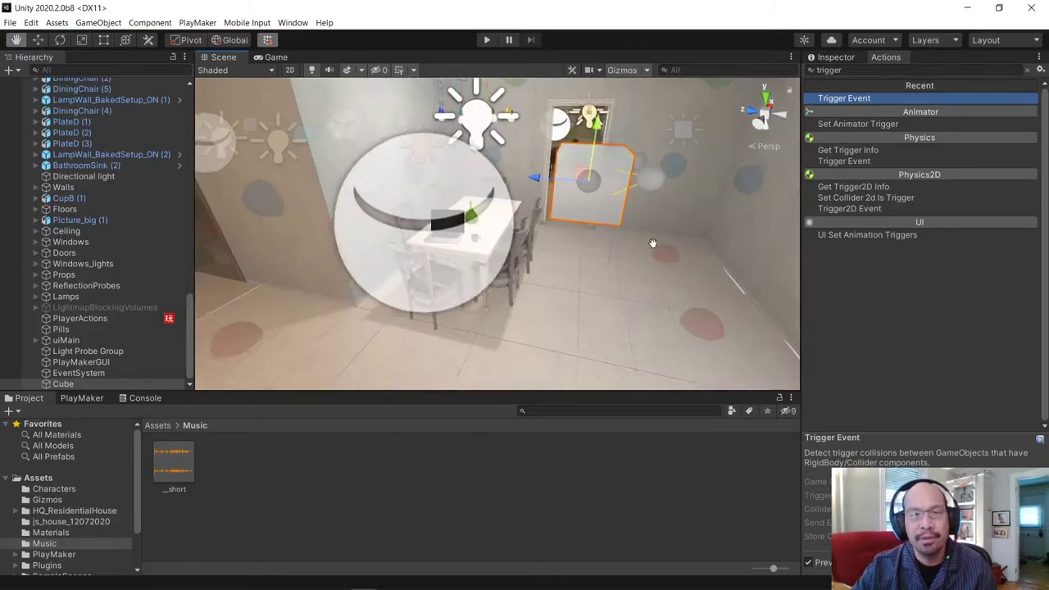
drag(657, 223, 644, 180)
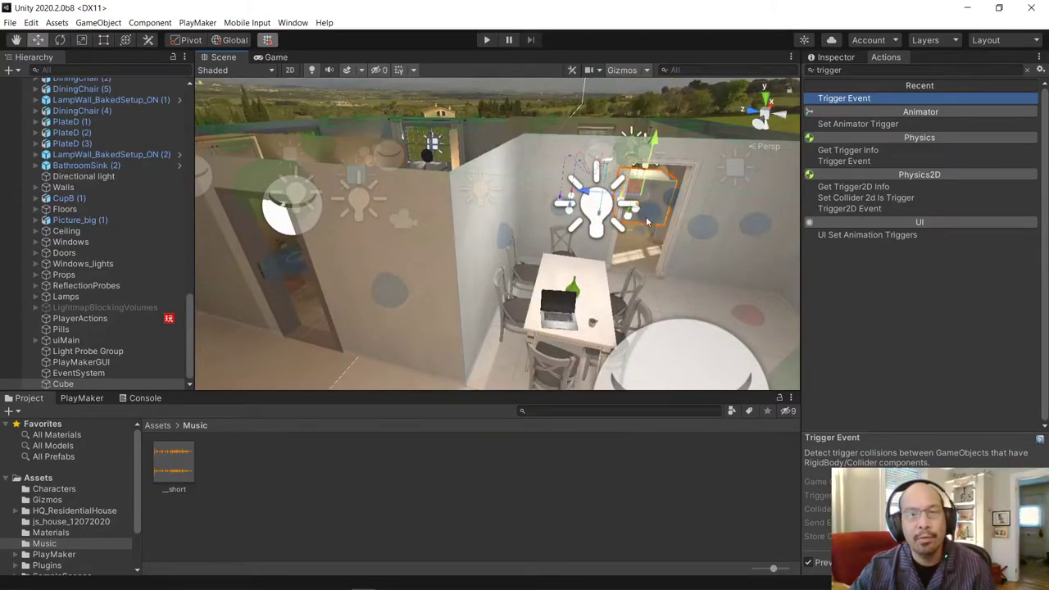
Step: Rename the Cube to MusicTrigger and hide its Mesh Renderer
click(836, 57)
click(279, 286)
click(63, 384)
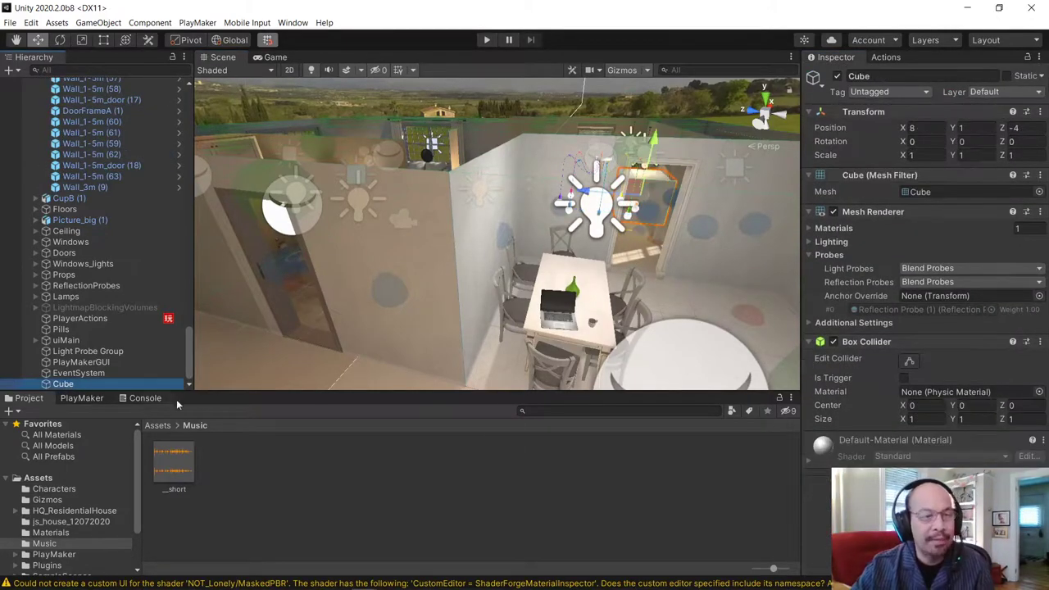
key(F2)
text(M)
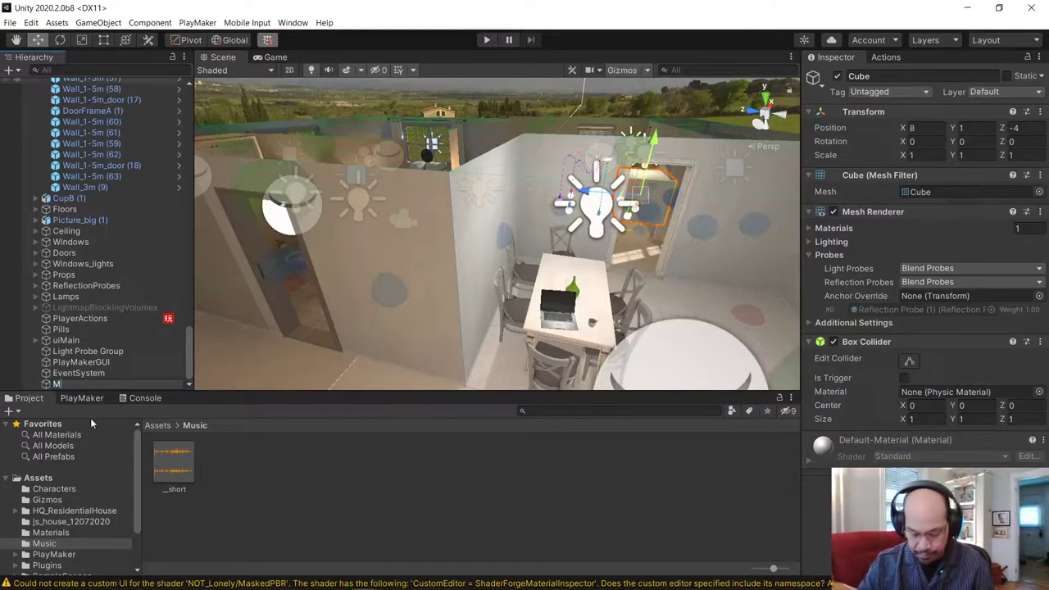
text(usic)
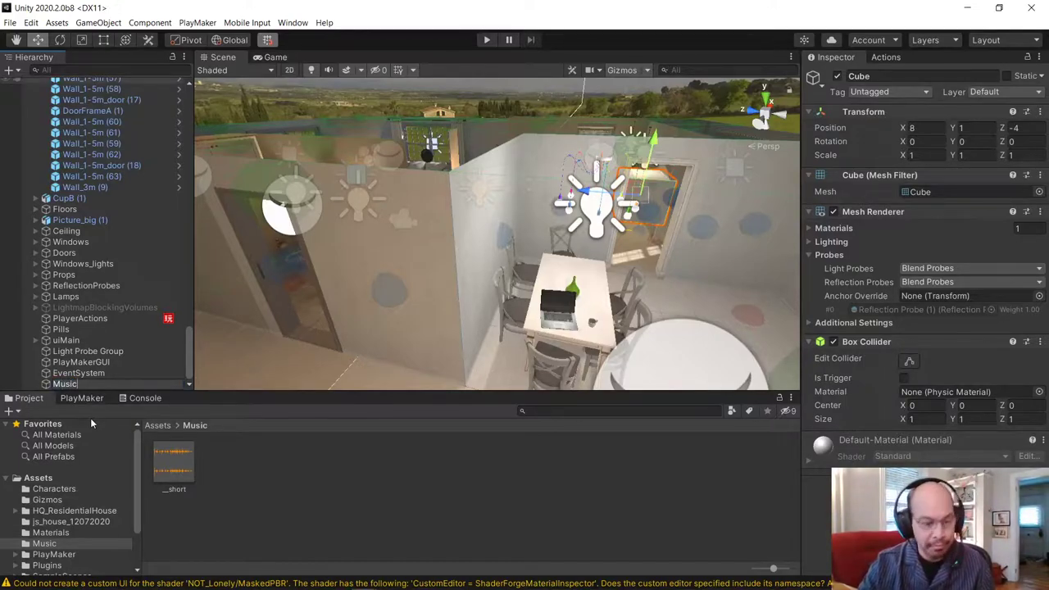
text(Trigger)
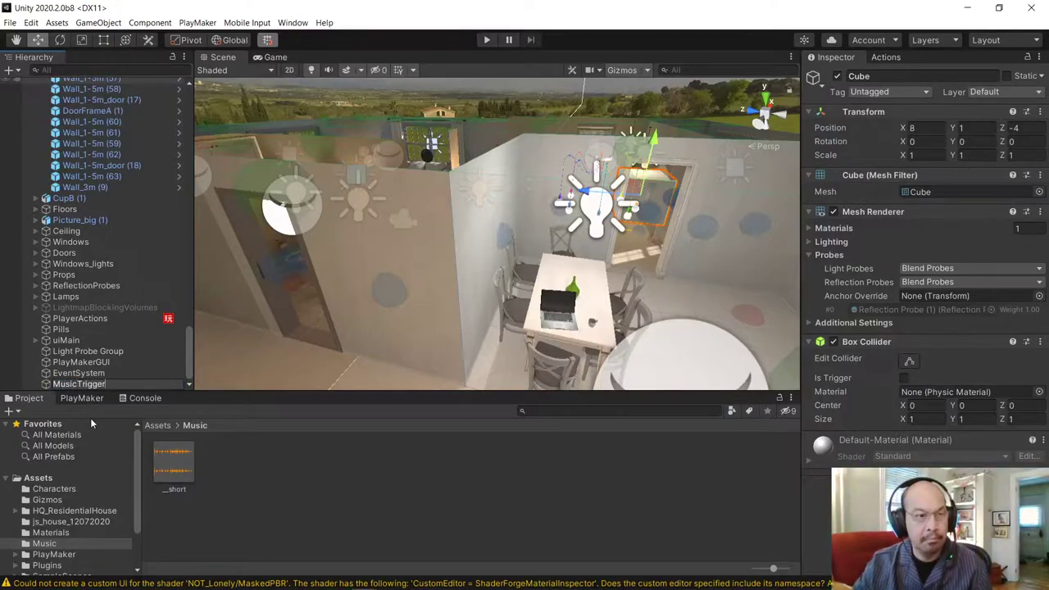
key(Return)
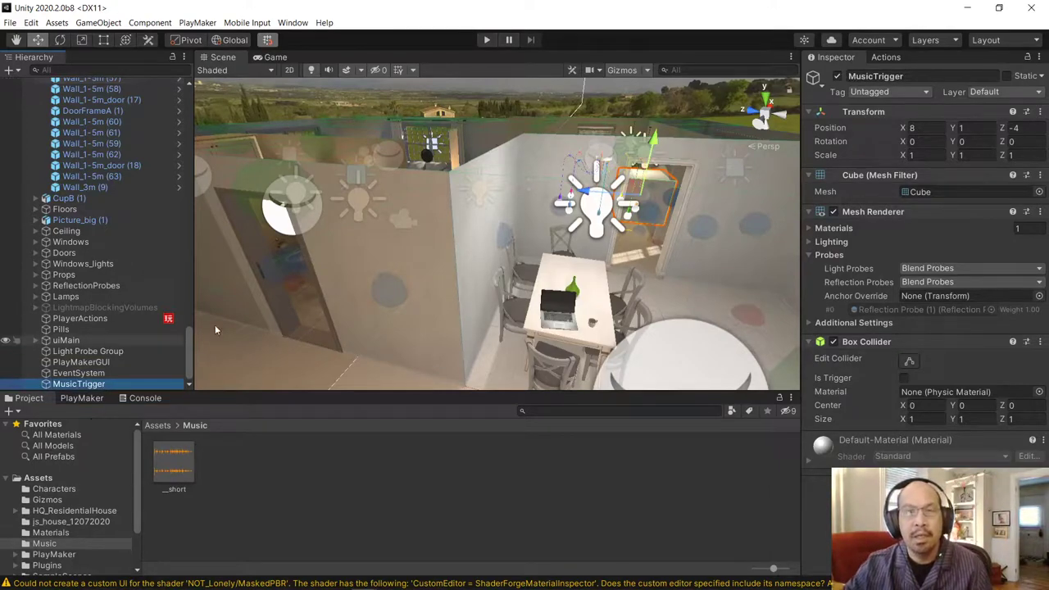
click(832, 212)
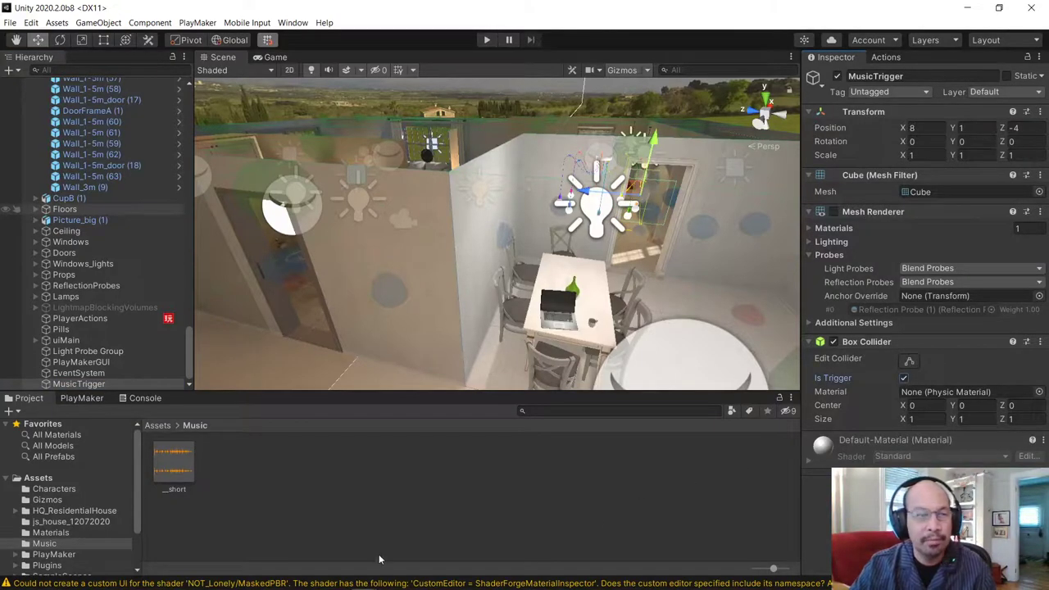
Step: Add a PlayMaker FSM to MusicTrigger and rename its state to Trigger
click(81, 398)
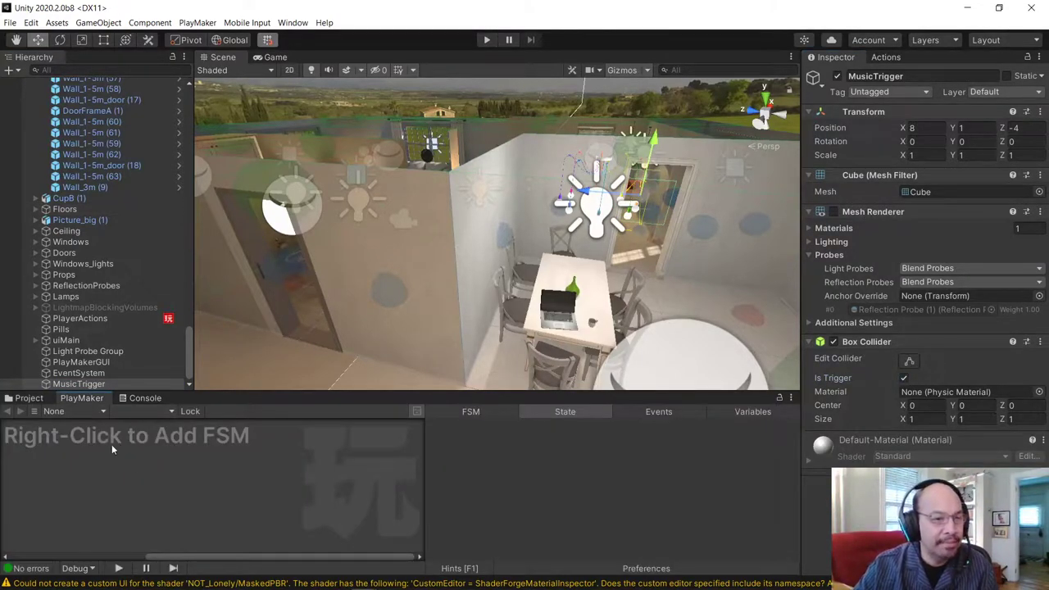
right_click(111, 444)
click(135, 452)
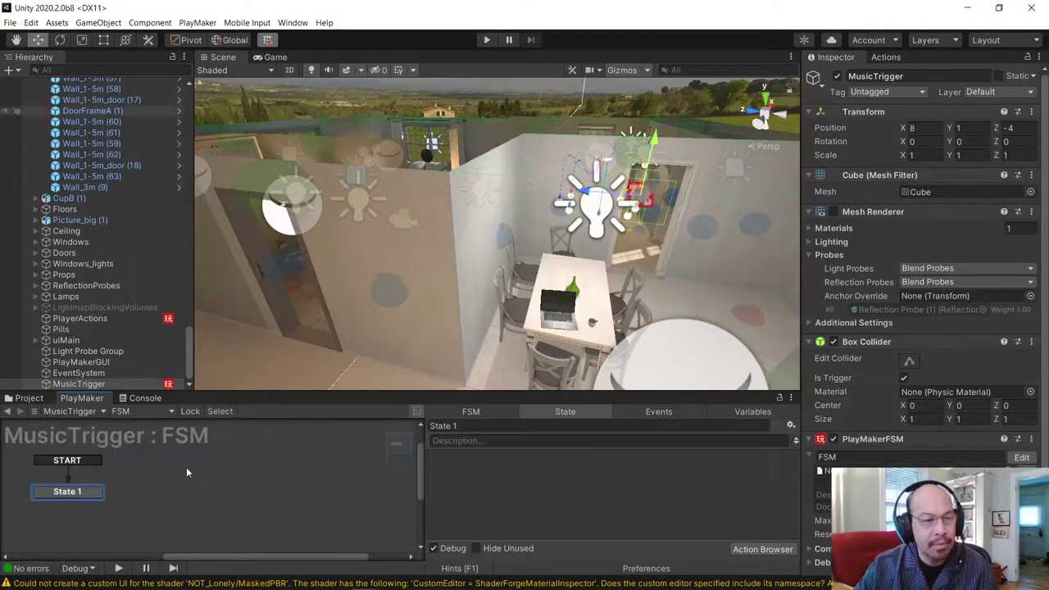
click(434, 426)
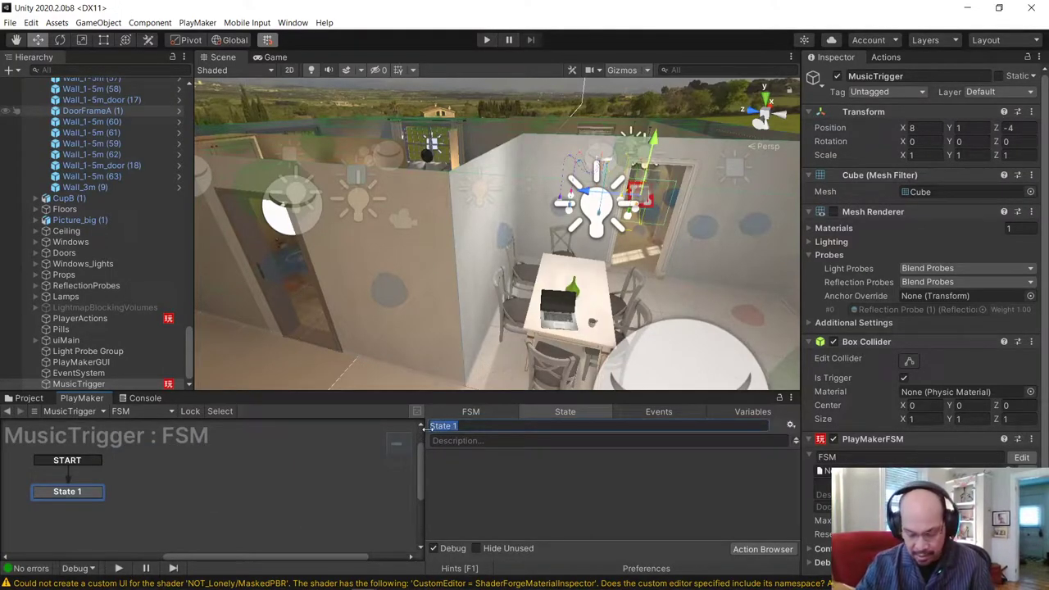
text(Trigger)
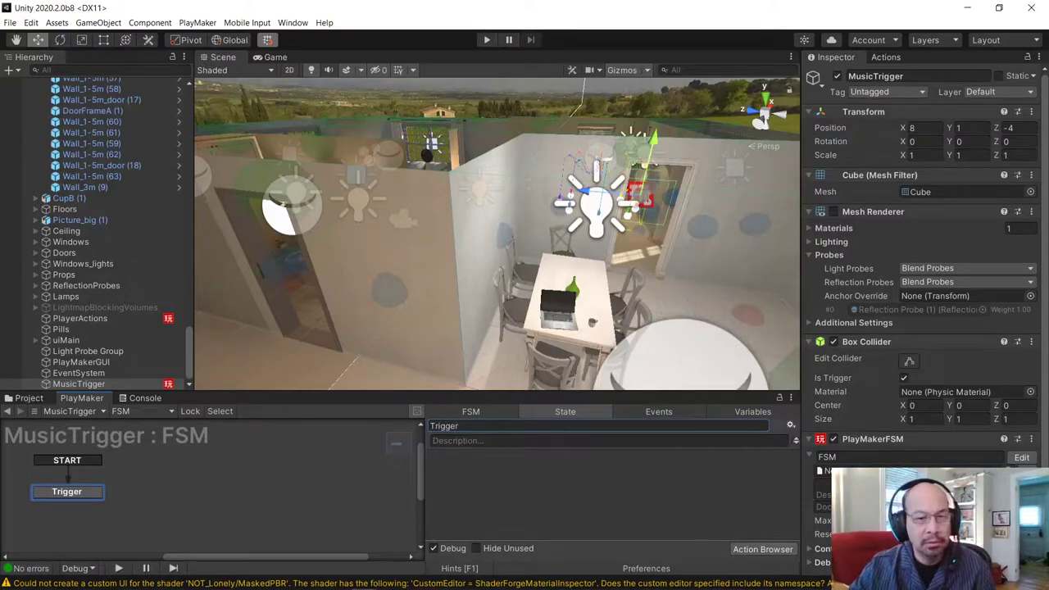
Step: Add a Trigger Event action to the Trigger state with Collide Tag Player
click(508, 484)
right_click(509, 482)
click(449, 490)
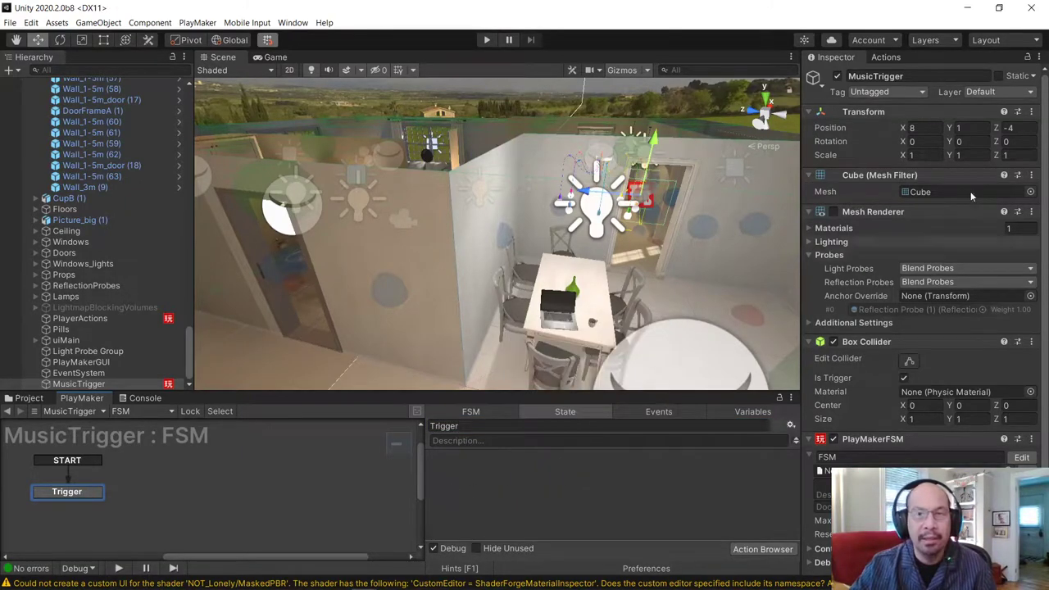
click(893, 59)
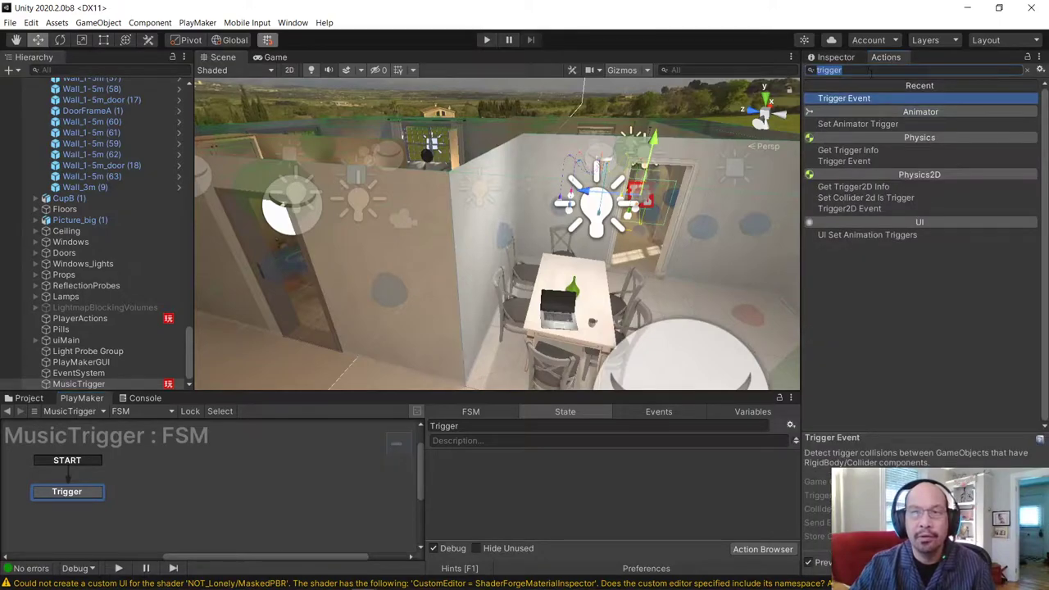
double_click(849, 98)
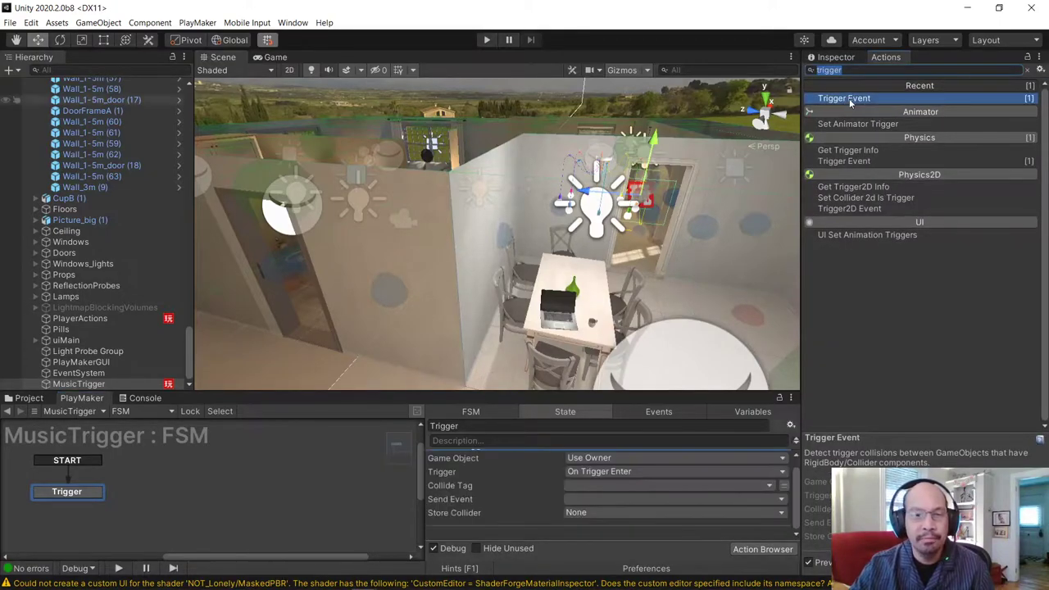
click(604, 485)
click(635, 451)
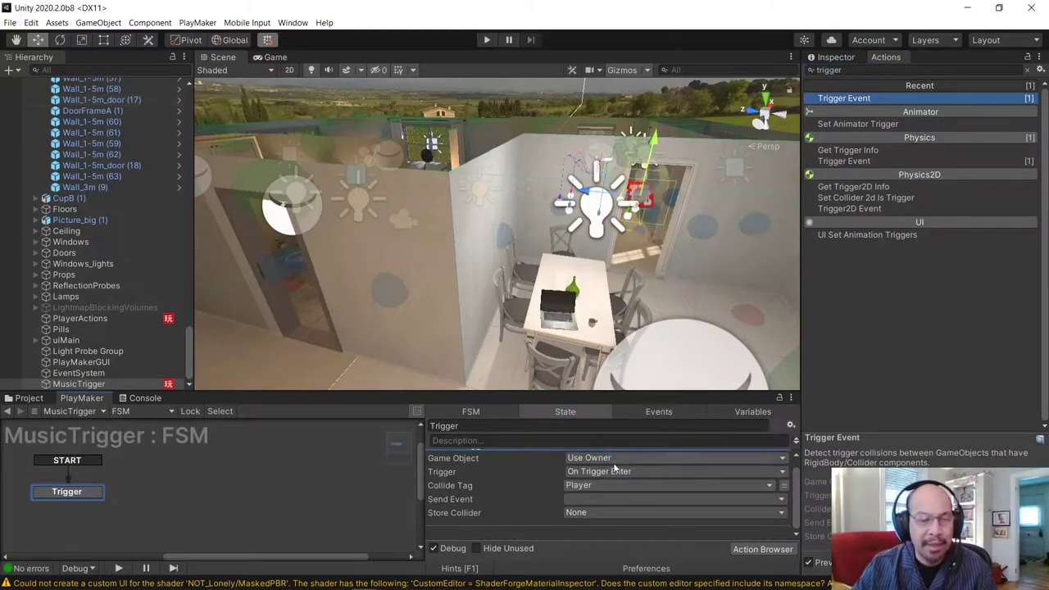
Step: Make the Trigger Event send a newly created PlaySadMusic event
click(587, 499)
click(605, 573)
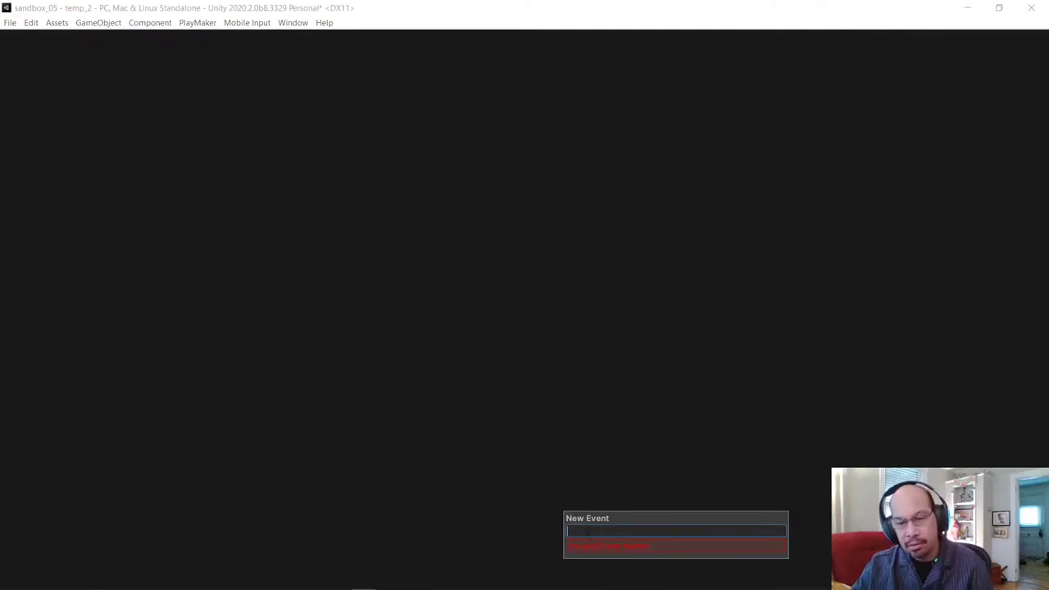
text(PlaySadMu)
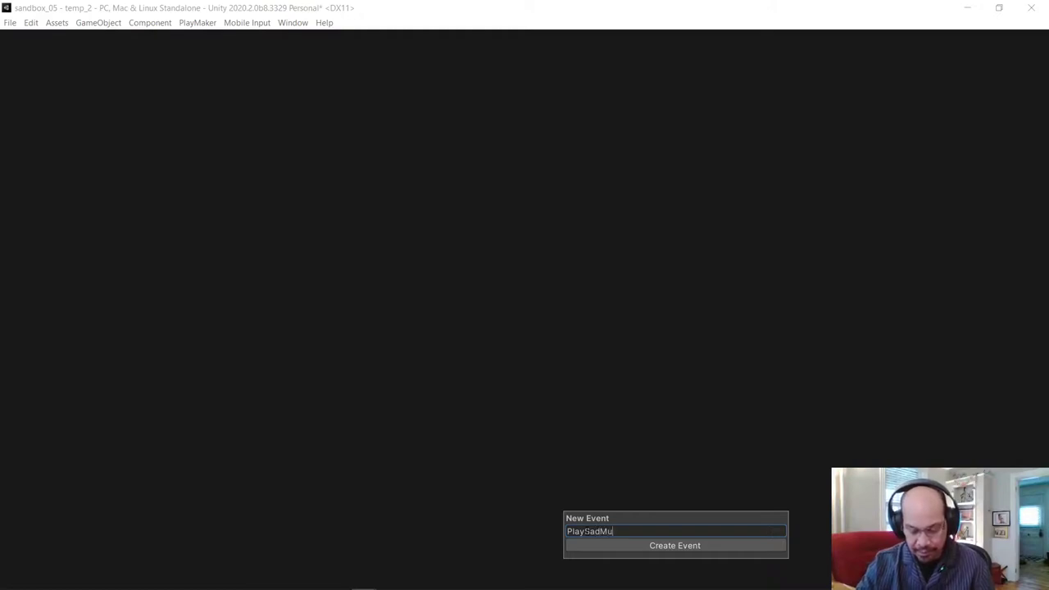
text(c)
key(Return)
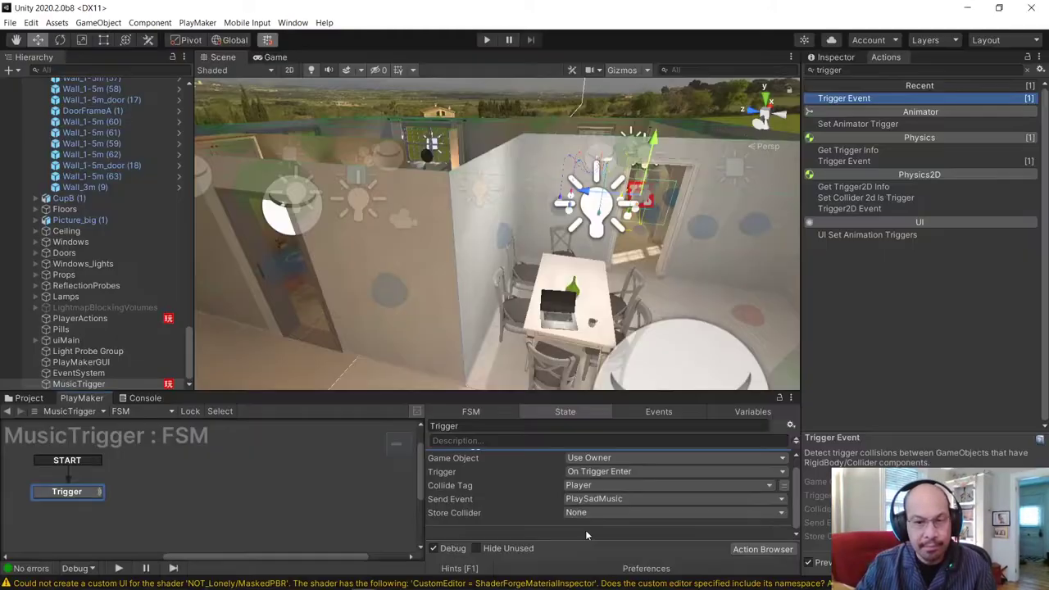
click(642, 498)
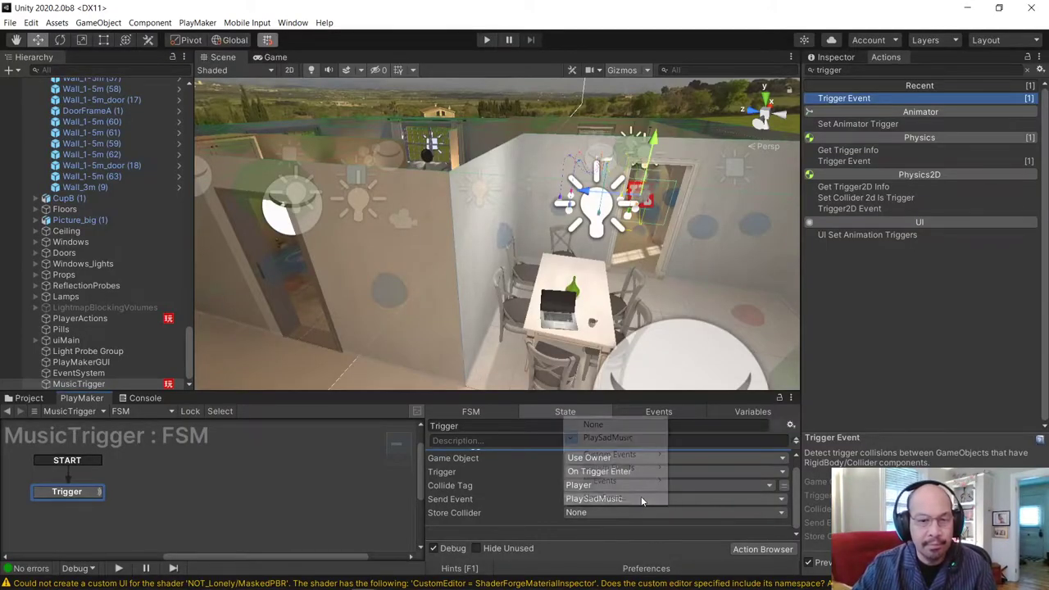
click(180, 485)
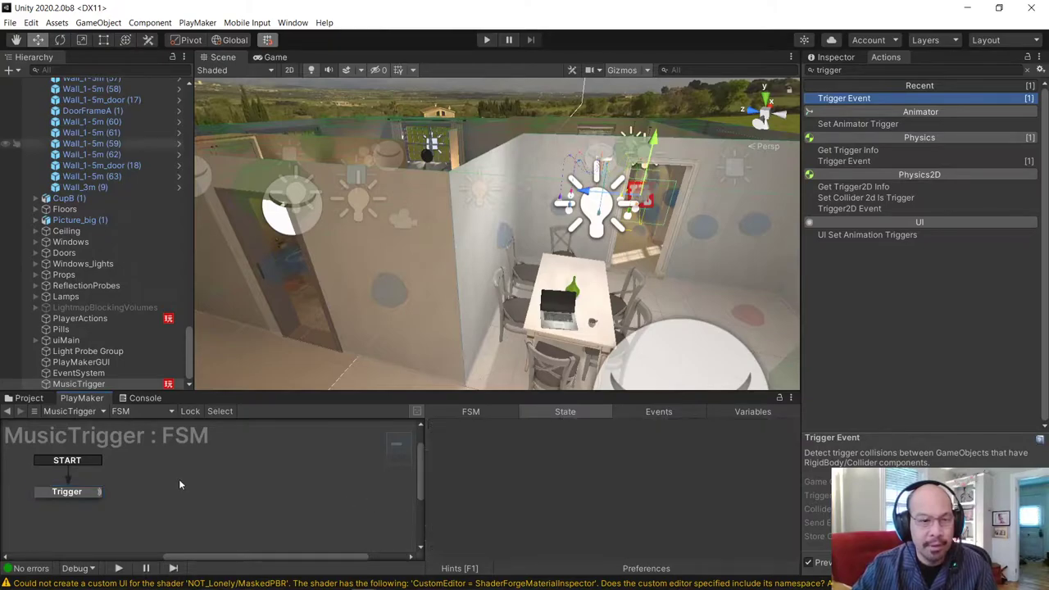
Step: Add a new state to the FSM named PlayingLivingRoomMusic
right_click(232, 466)
click(295, 308)
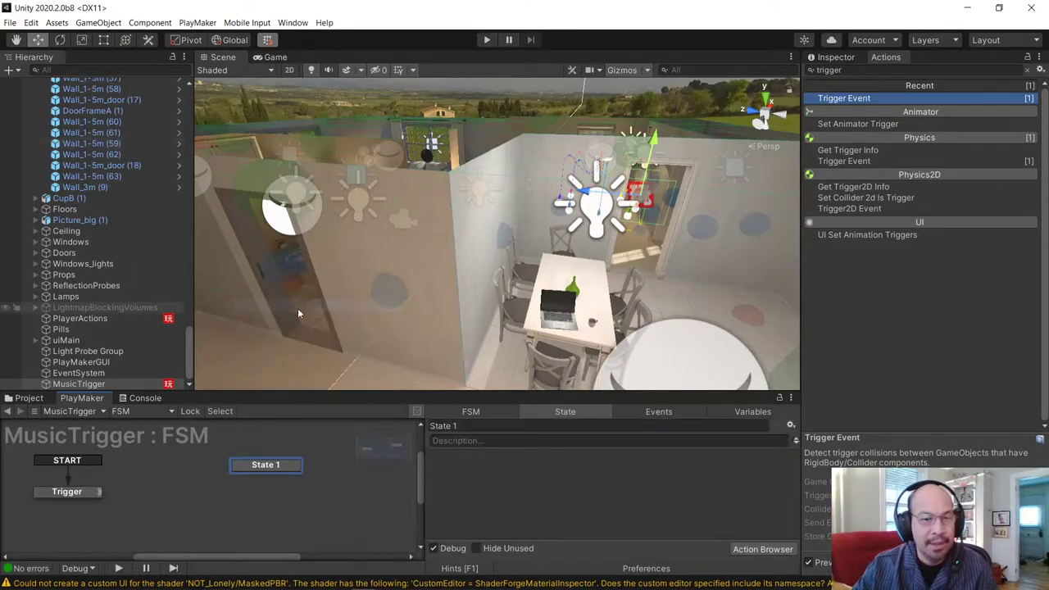
click(270, 499)
click(273, 474)
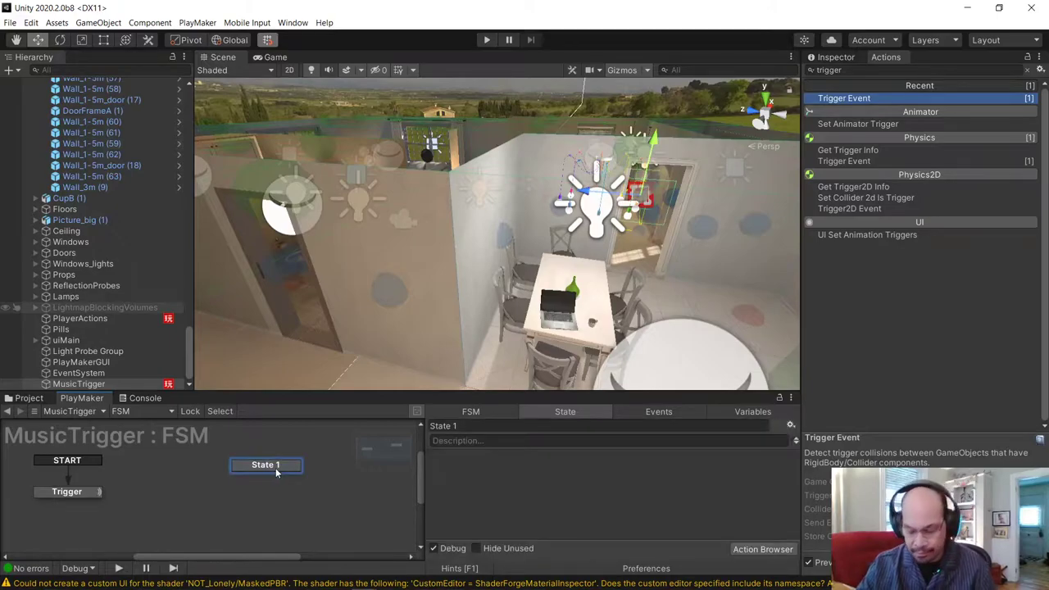
click(491, 426)
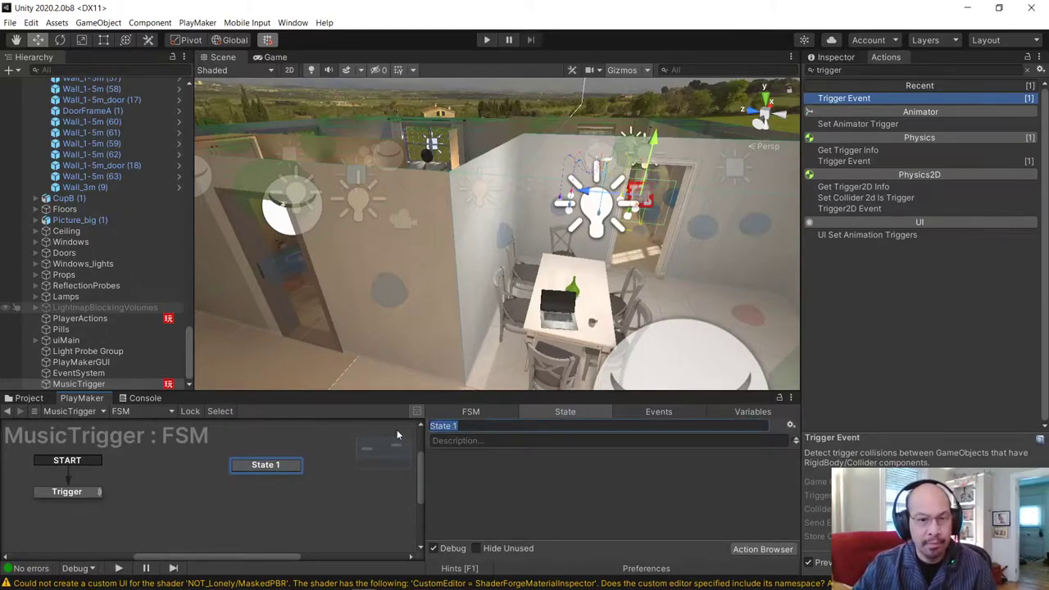
text(Pla)
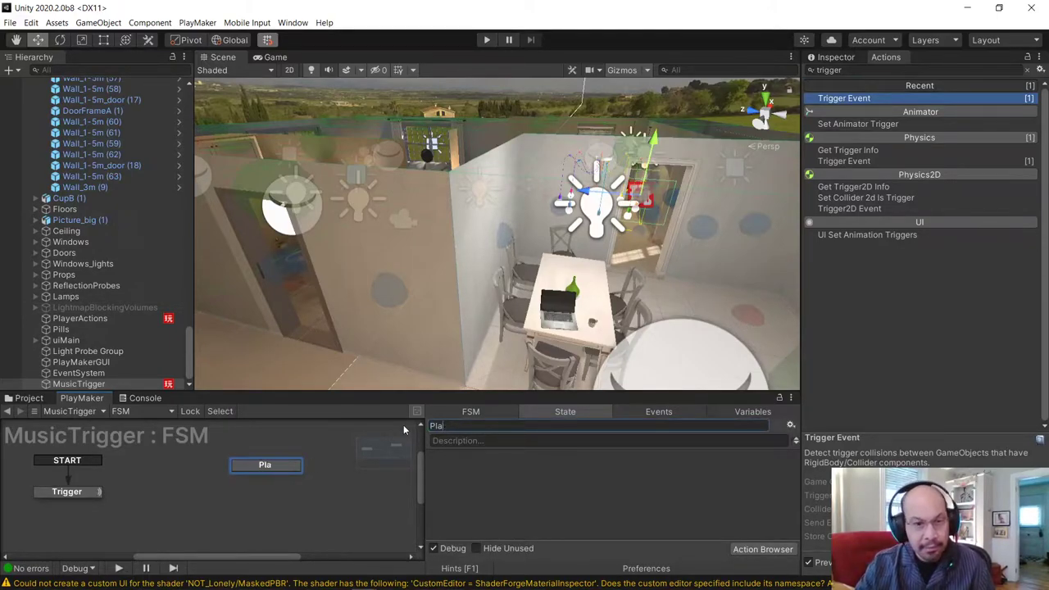
text(ying)
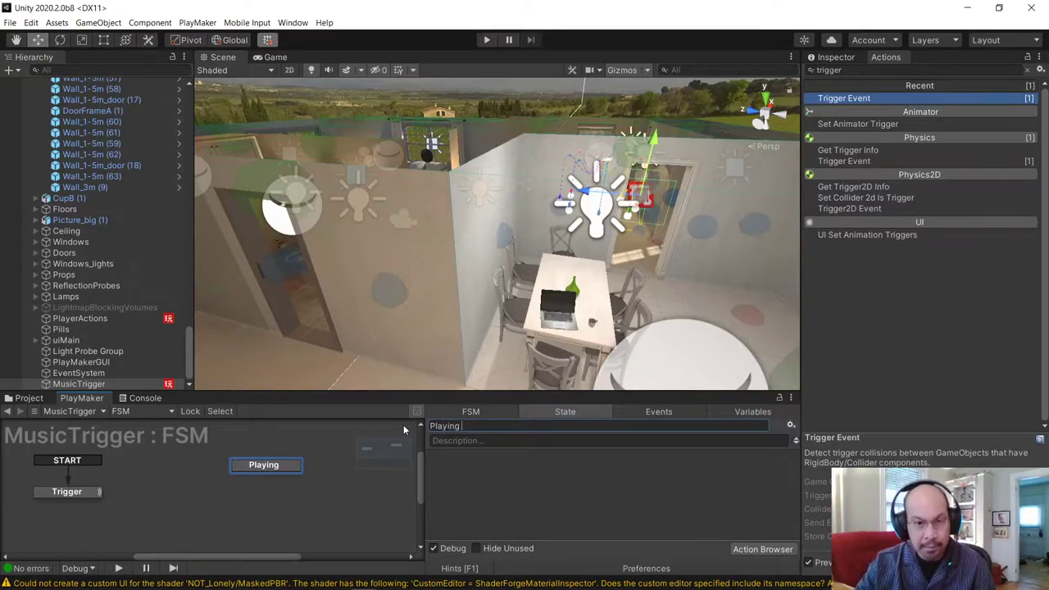
text(Livi)
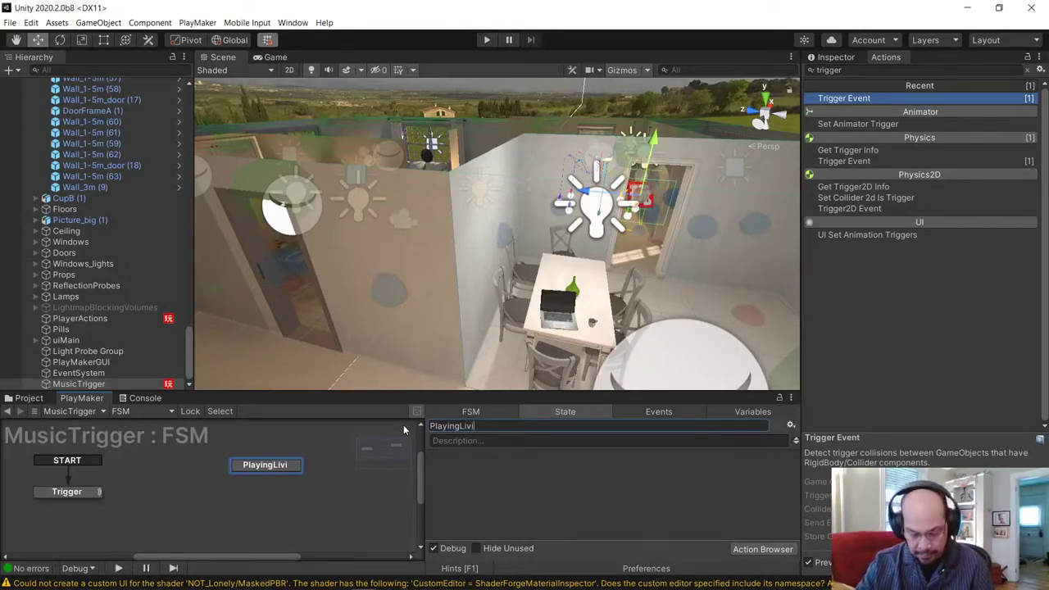
text(ngRoom)
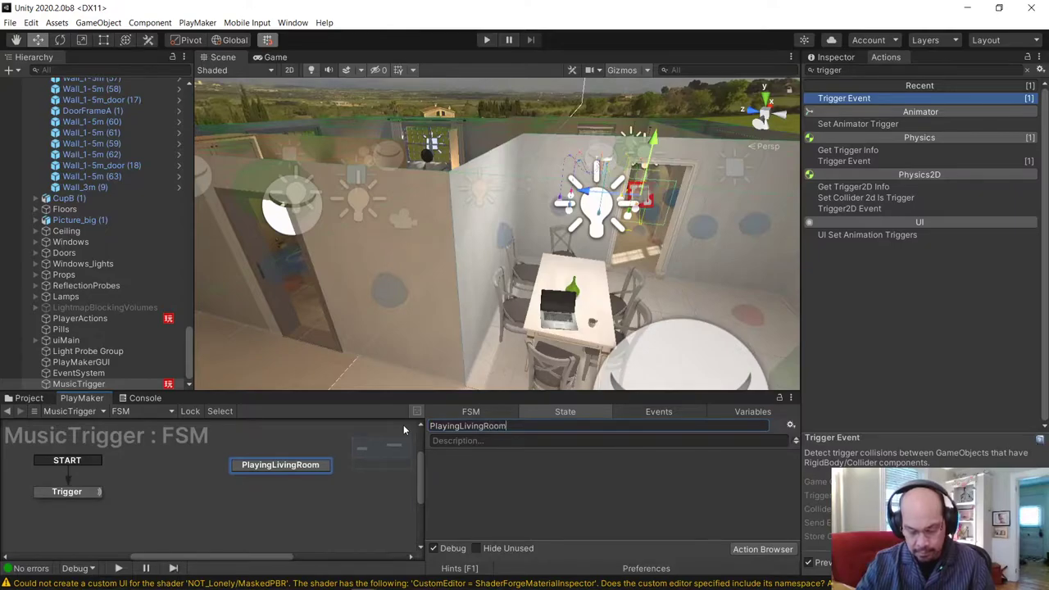
text(Music)
Step: Link Trigger to PlayingLivingRoomMusic with a PlaySadMusic transition
right_click(80, 495)
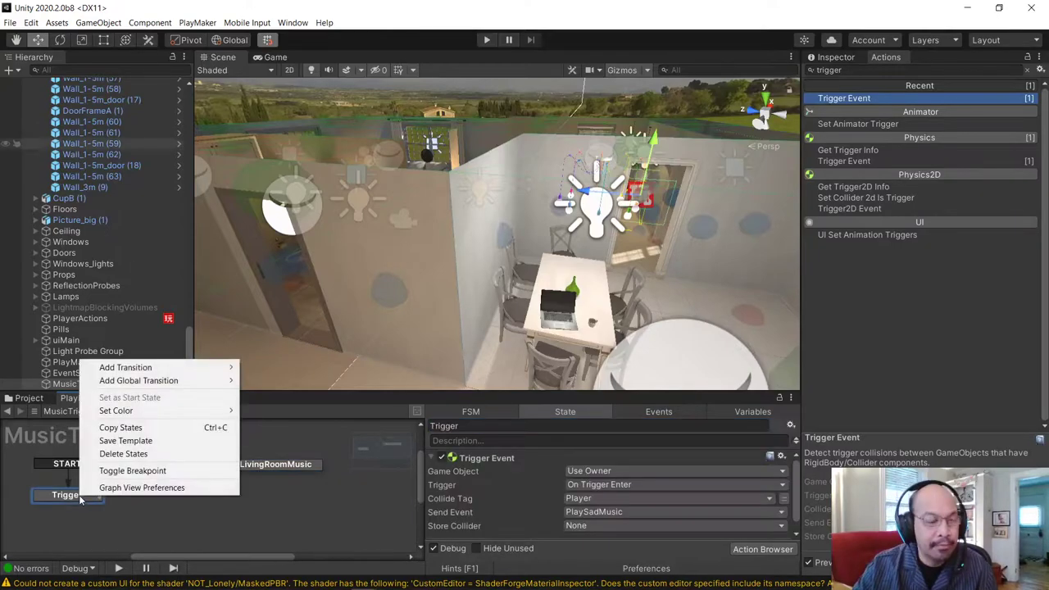
mouse_move(141, 369)
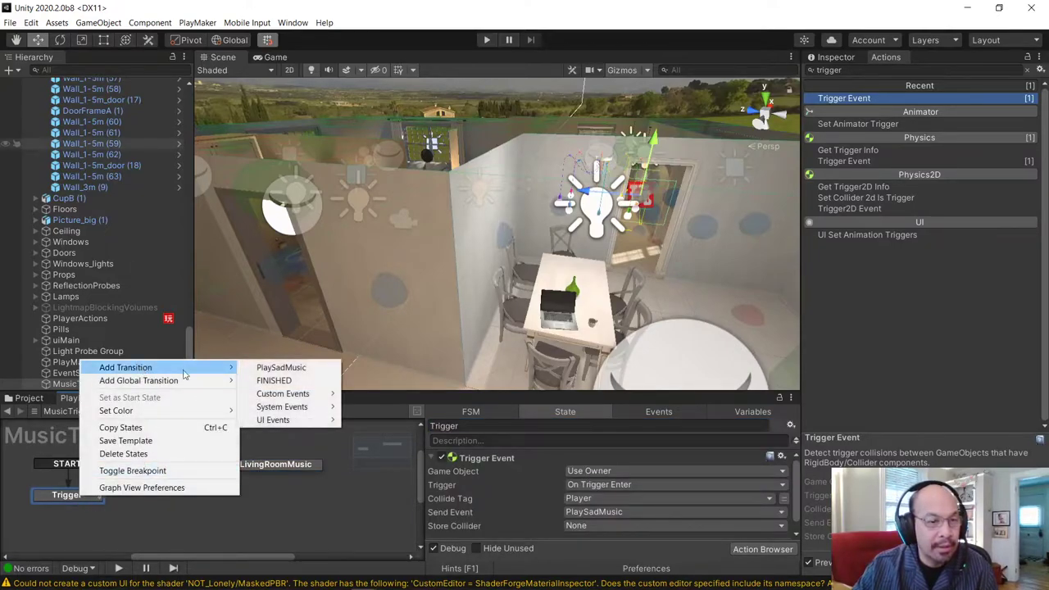
click(281, 368)
drag(107, 511, 243, 469)
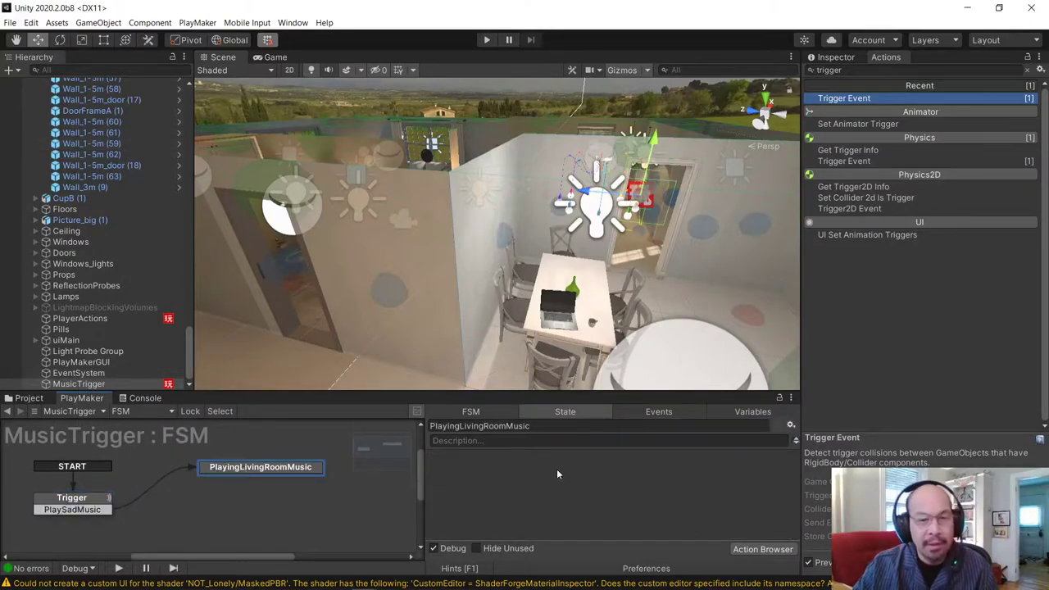
Step: Add an Audio Play action found by searching 'audio', then run the game to test
click(830, 70)
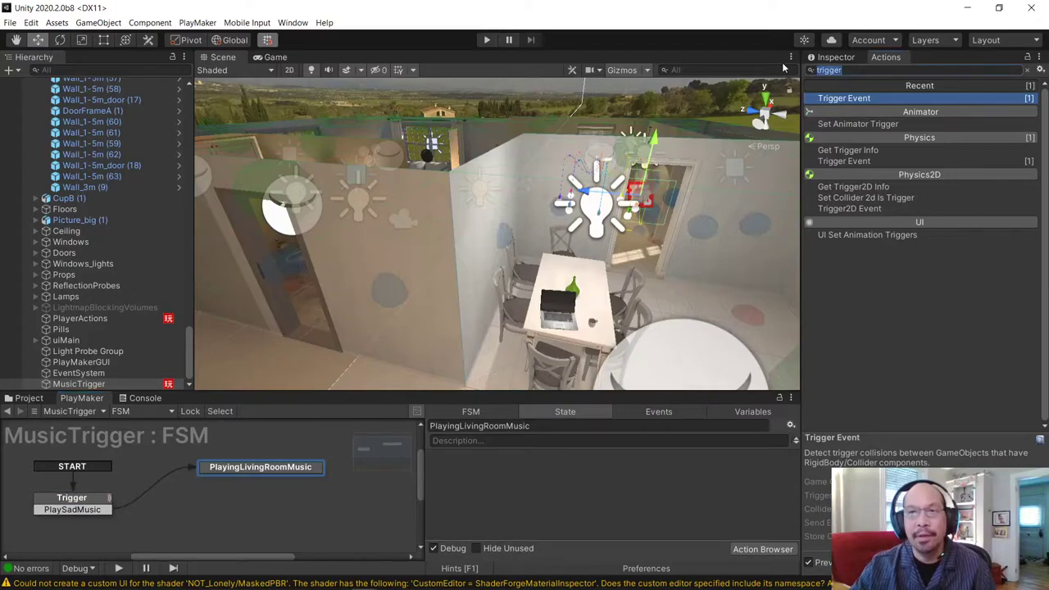
text(audioi)
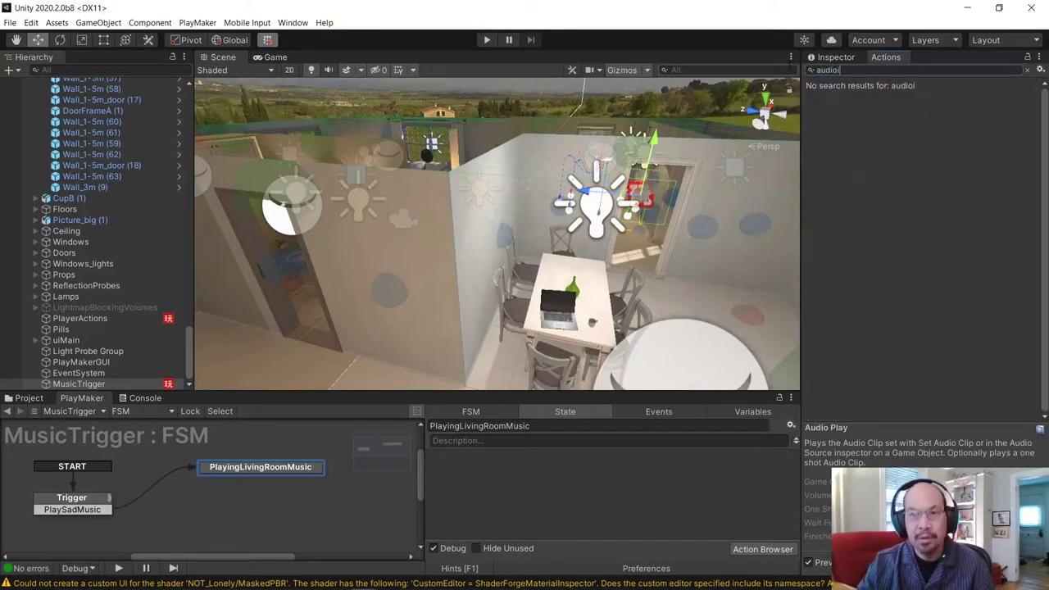
key(BackSpace)
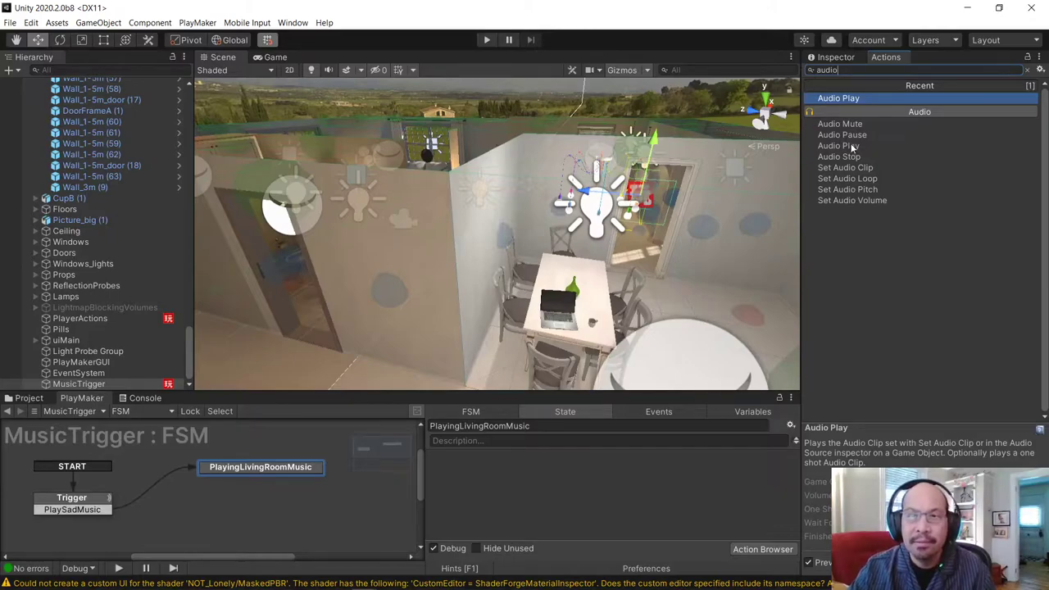
double_click(854, 148)
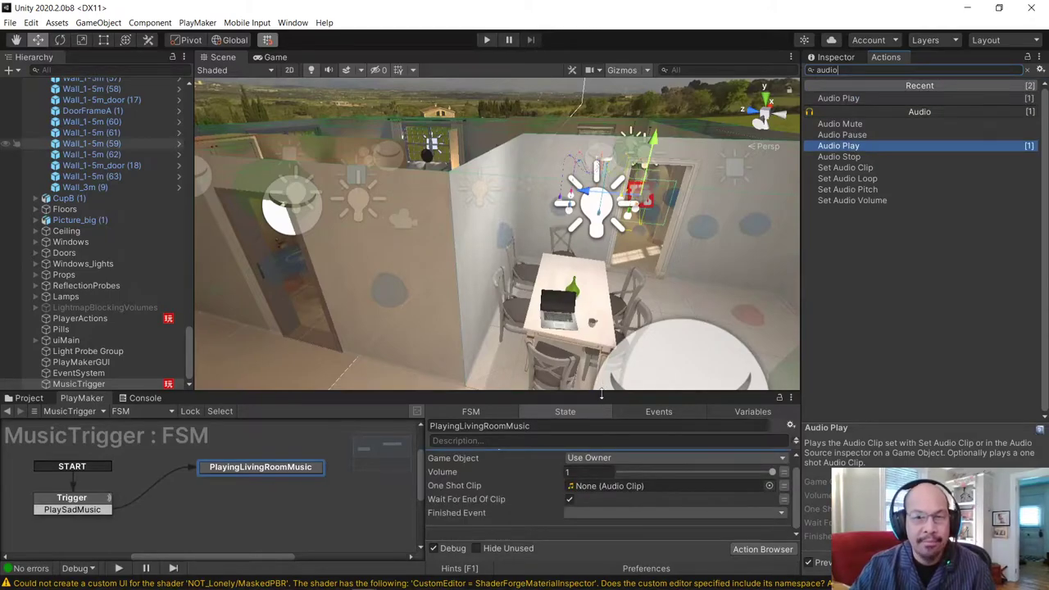
drag(601, 394, 601, 340)
key(ctrl+p)
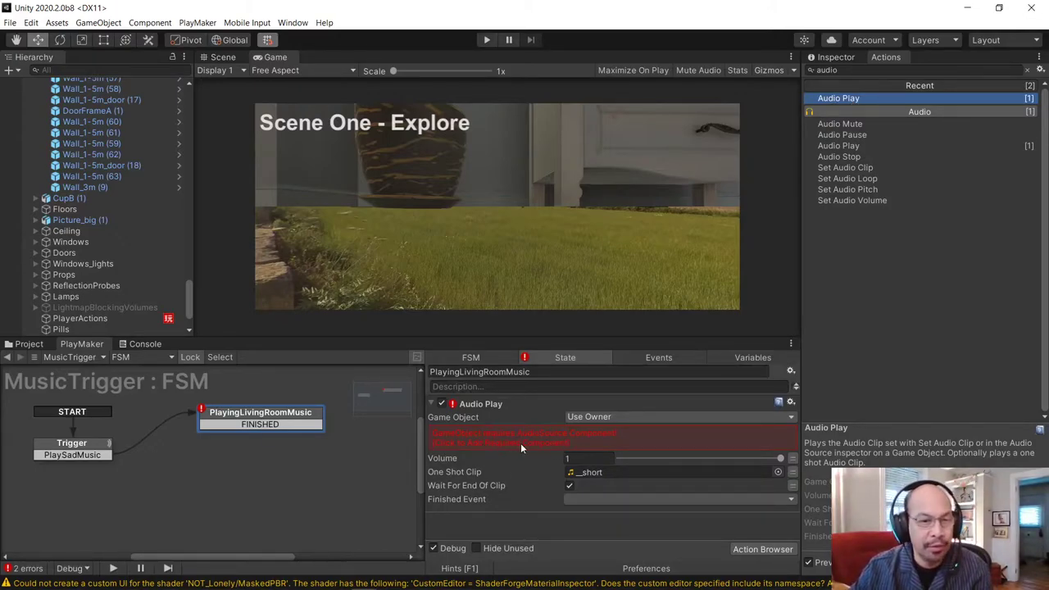
Step: Add the required AudioSource and set the Audio Play One Shot Clip to __short
click(538, 439)
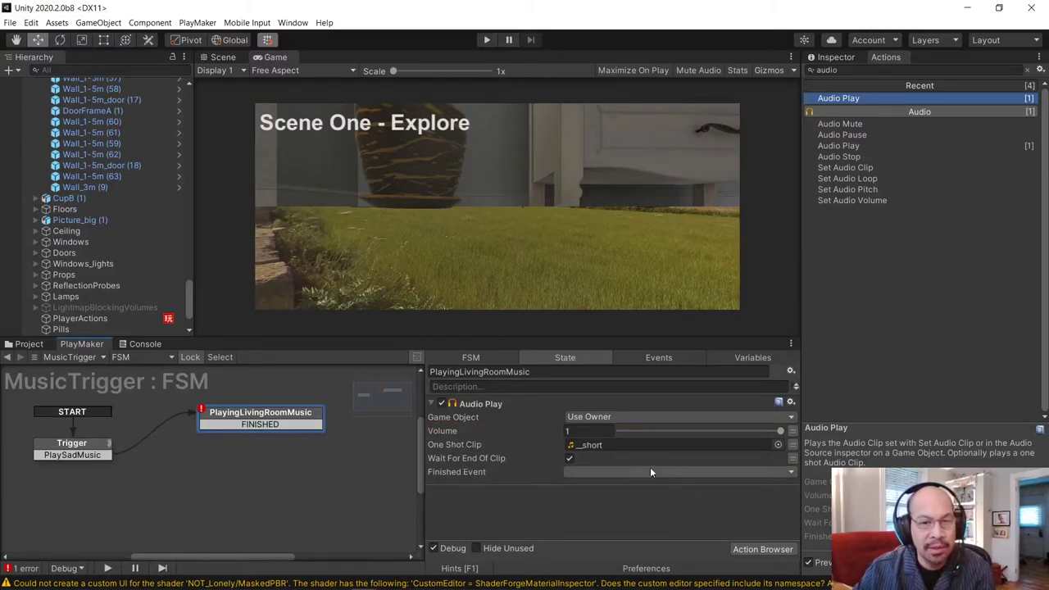
click(776, 448)
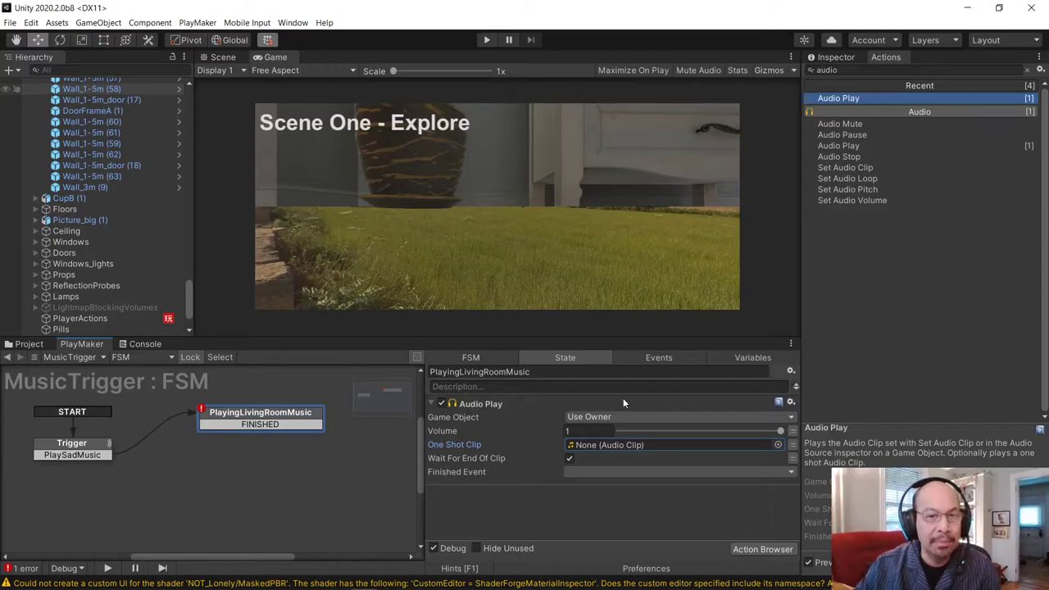
click(778, 444)
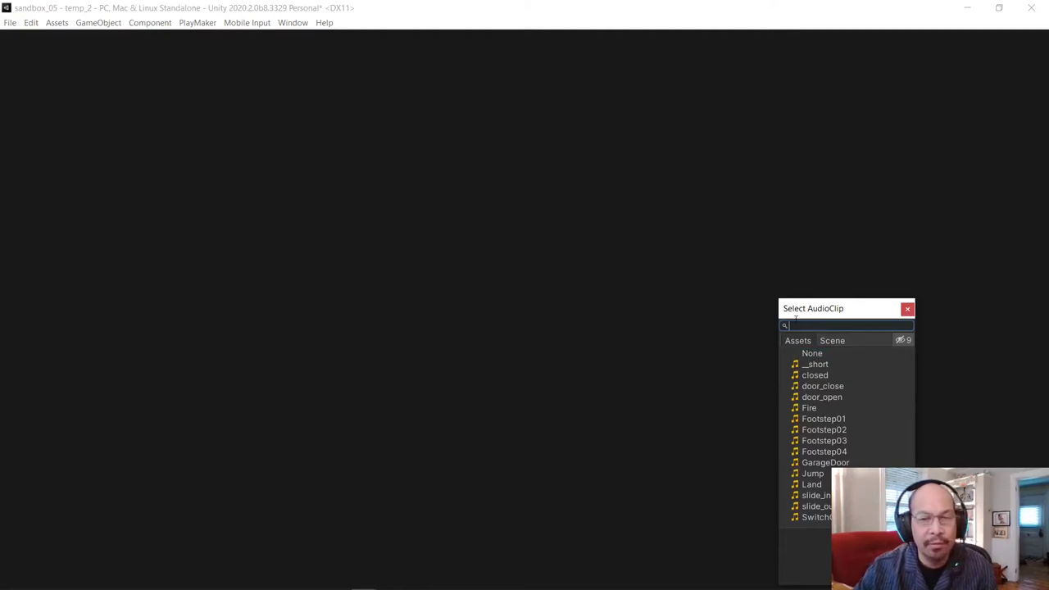
double_click(815, 365)
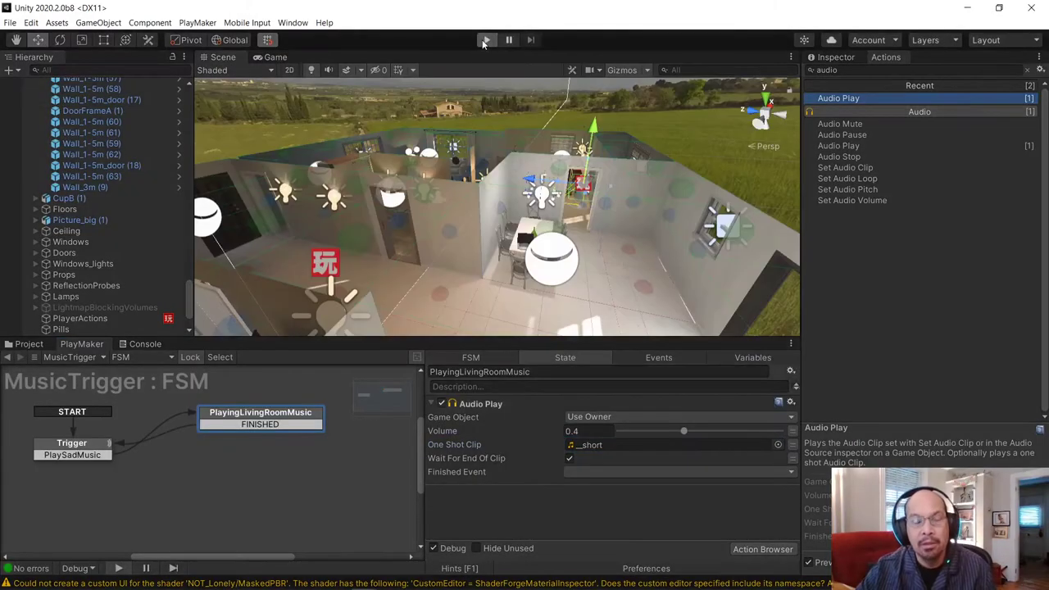
Step: Play-test the scene, walking the player into the living room, then stop
click(485, 41)
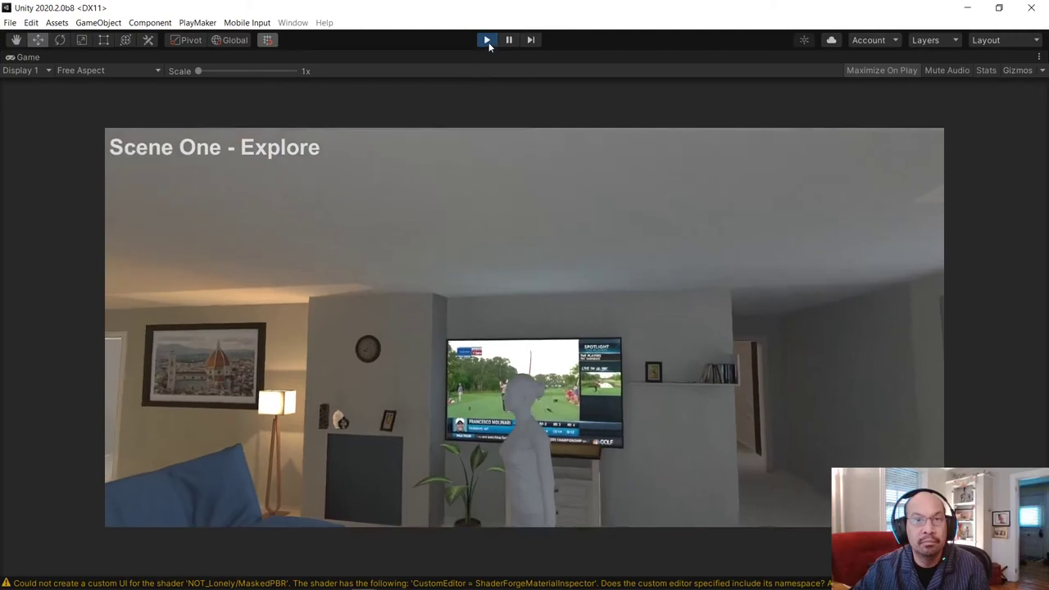
click(488, 41)
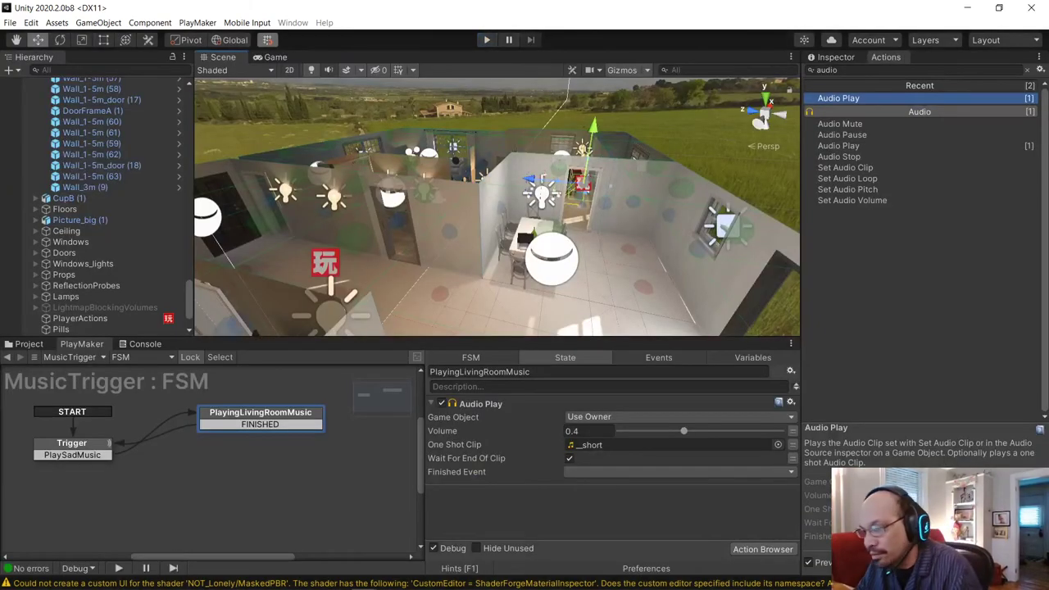